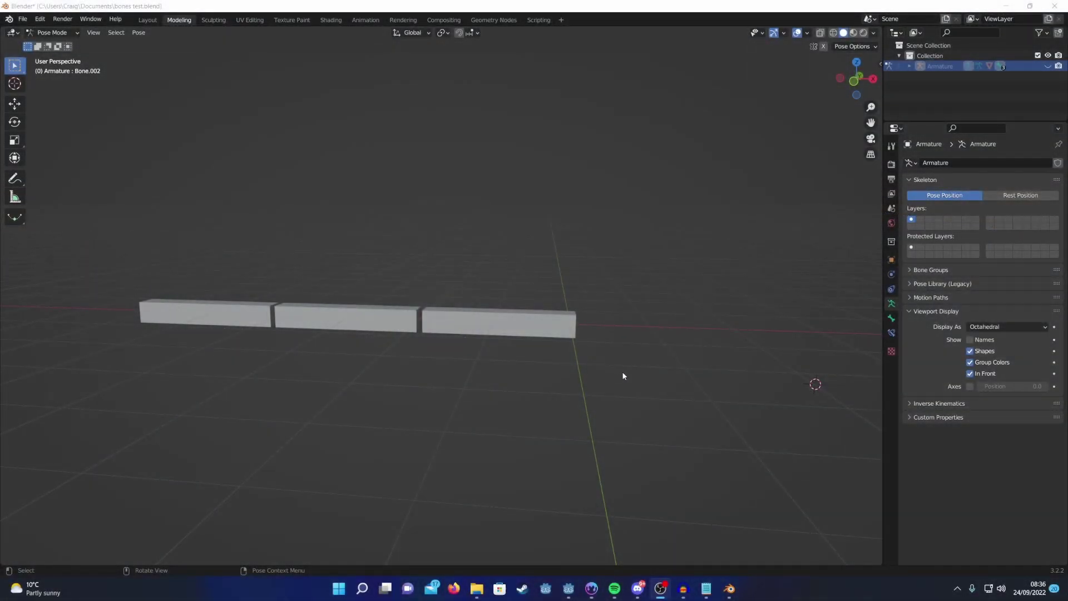
Step: Orbit around the three leg segments, reveal the armature bones, and test-rotate Bone.002 before cancelling
mouse_move(623, 376)
middle_mouse_down()
mouse_move(422, 379)
mouse_move(618, 372)
middle_mouse_up()
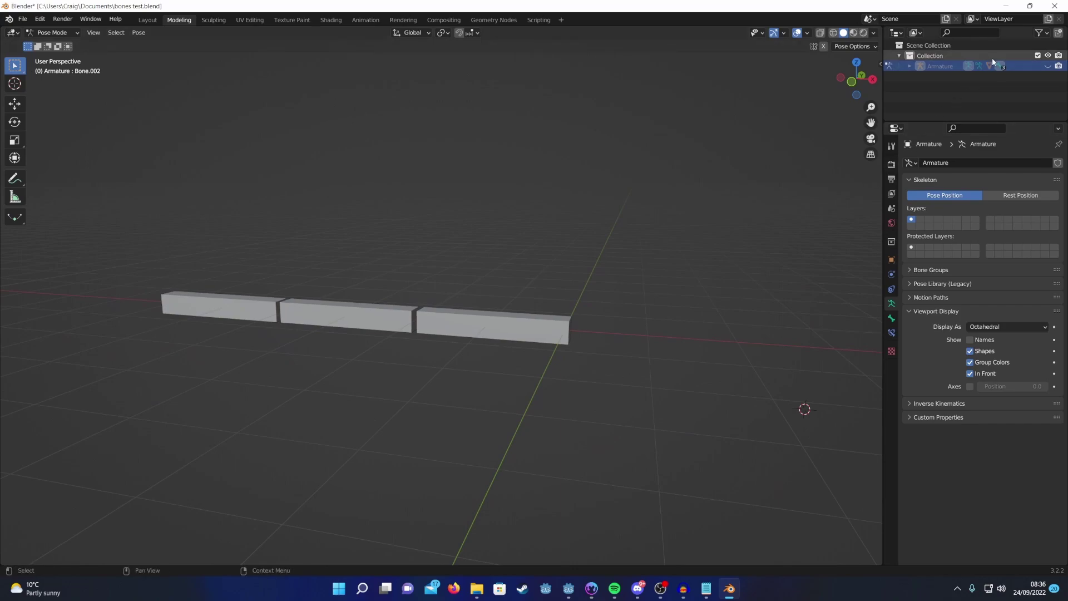
left_click(1047, 66)
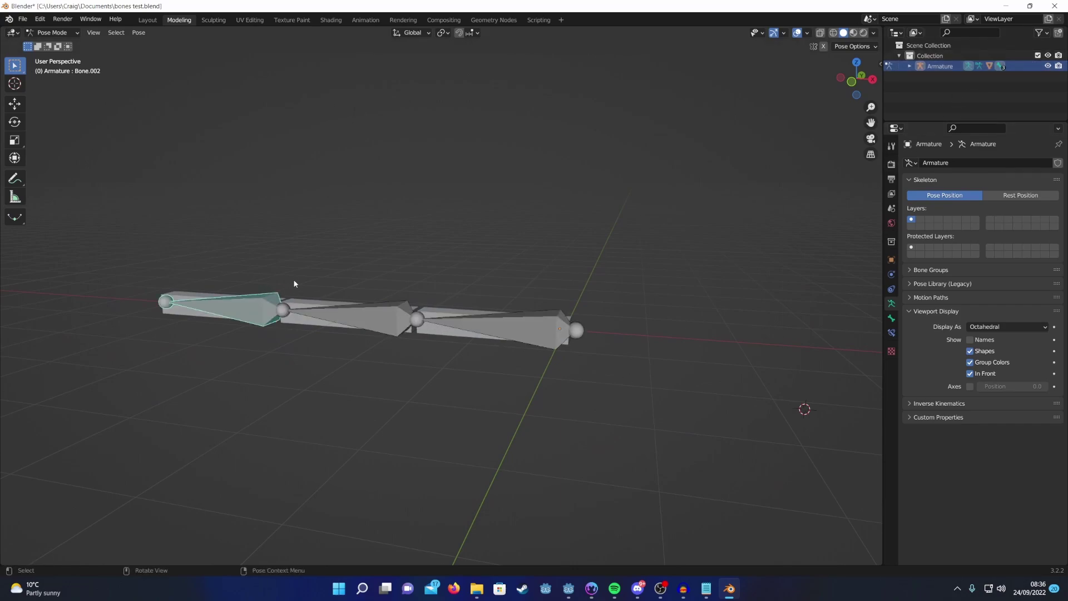
key("r")
key("Escape")
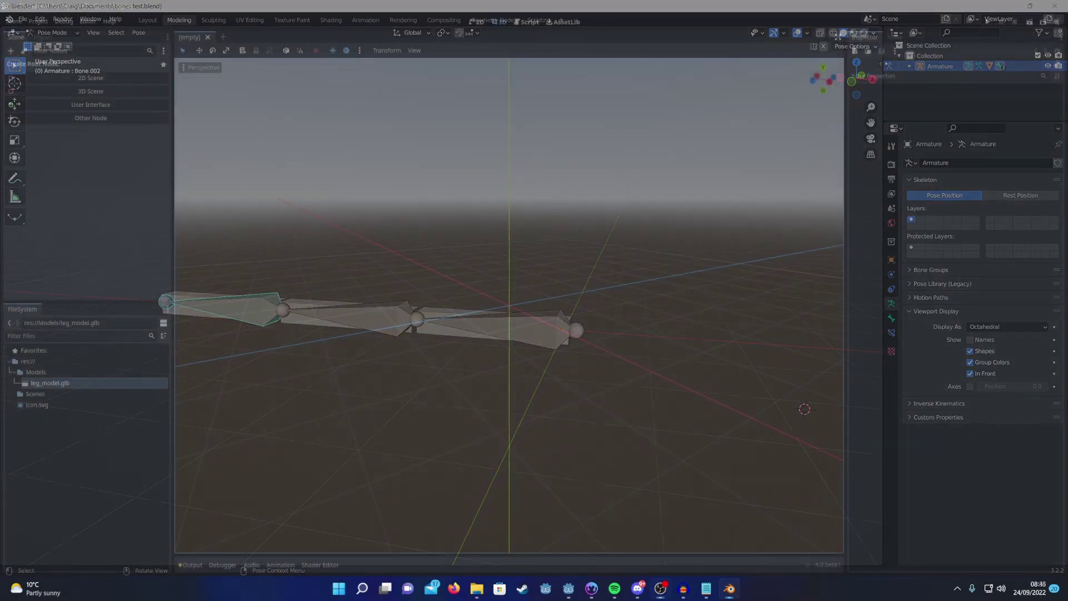
Step: Create an inherited scene from leg_model.glb and save it as leg.tscn in res://Scenes
right_click(49, 383)
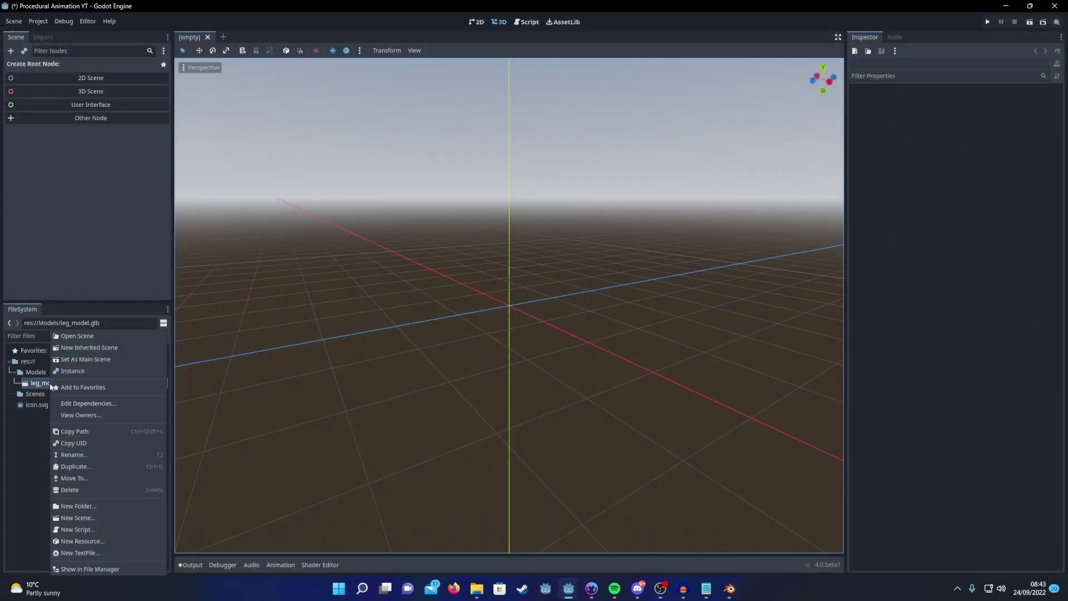
left_click(95, 359)
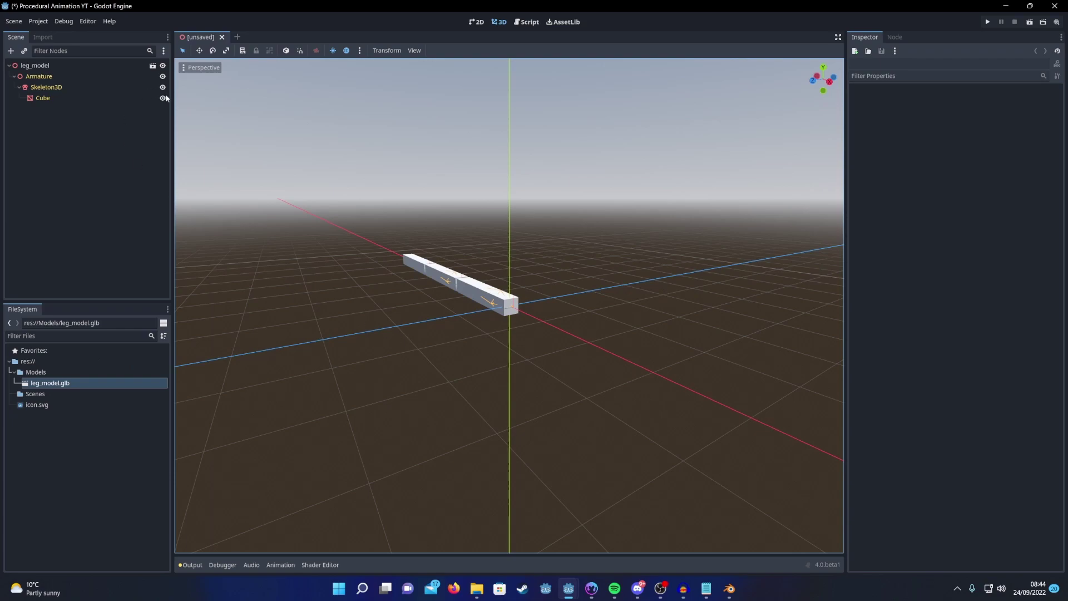
key("ctrl+s")
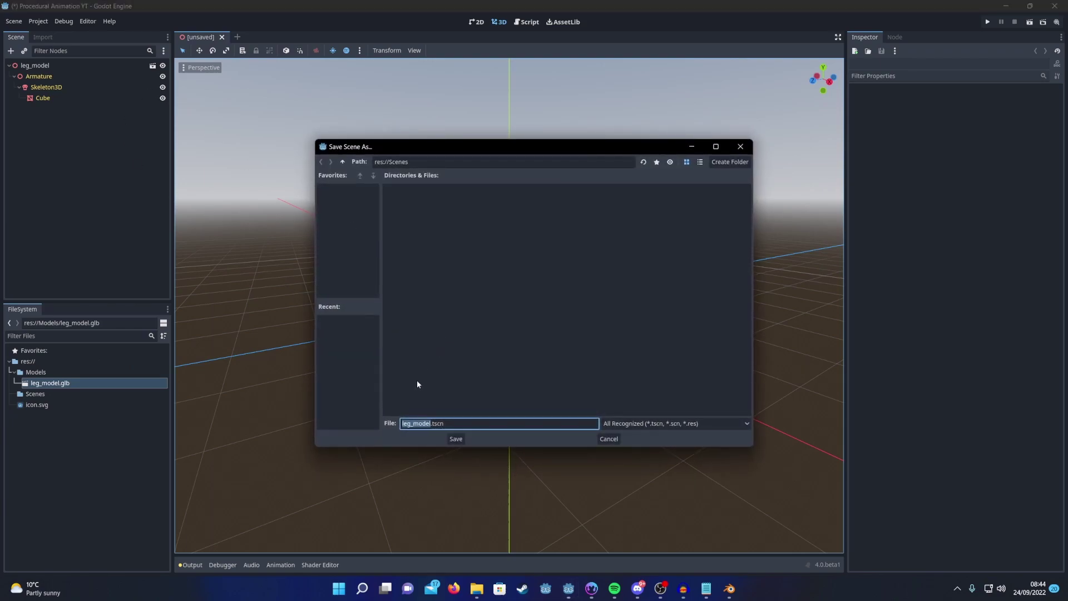
type("leg")
left_click(455, 439)
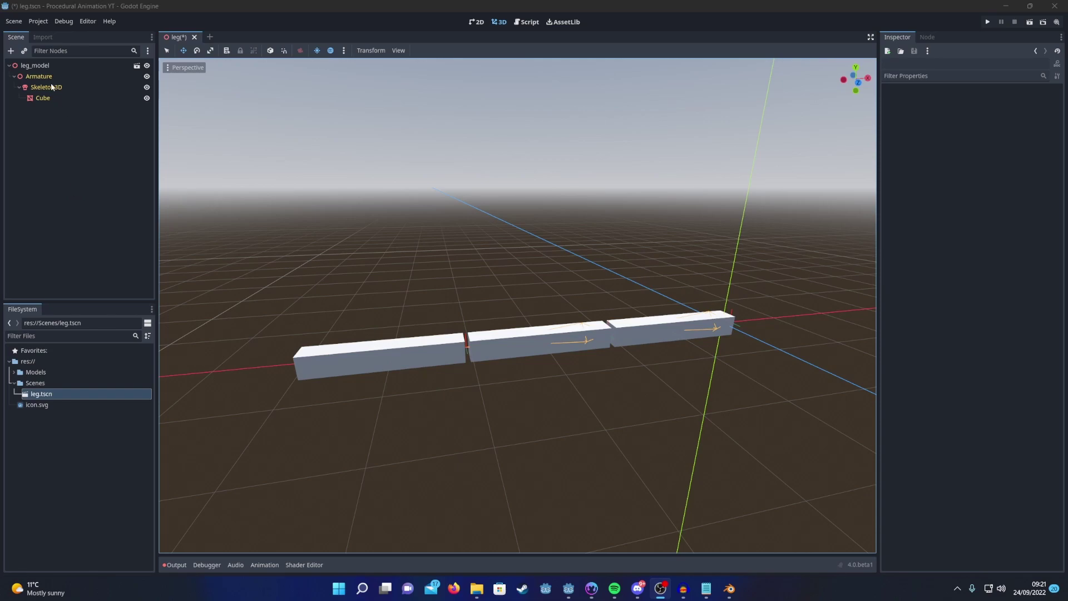
Step: Add a BoneAttachment3D under Skeleton3D and bind it to Bone.002 (bone index 2)
left_click(46, 88)
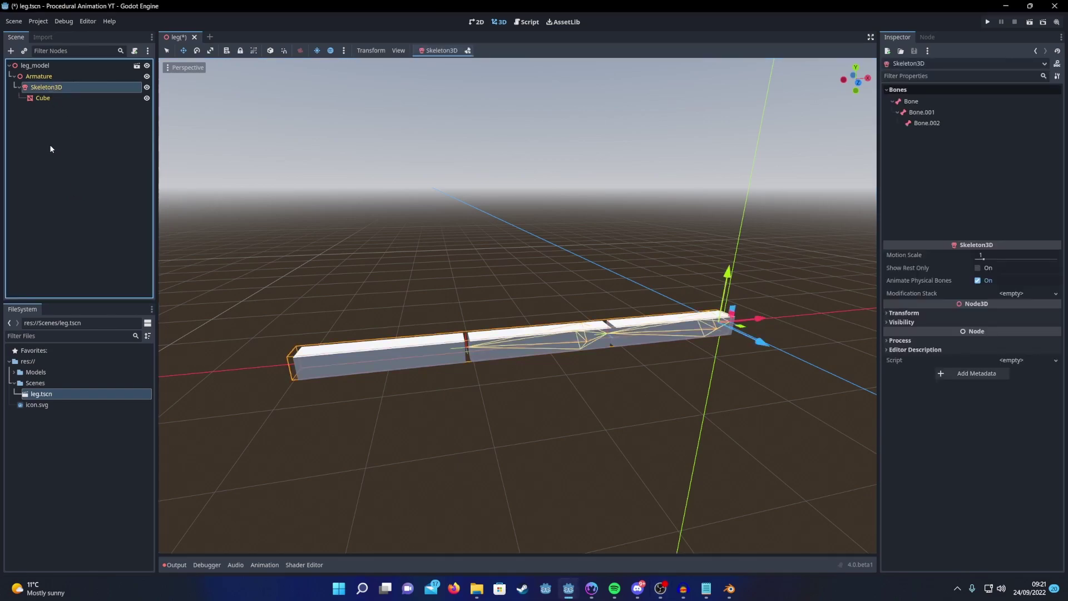
left_click(11, 51)
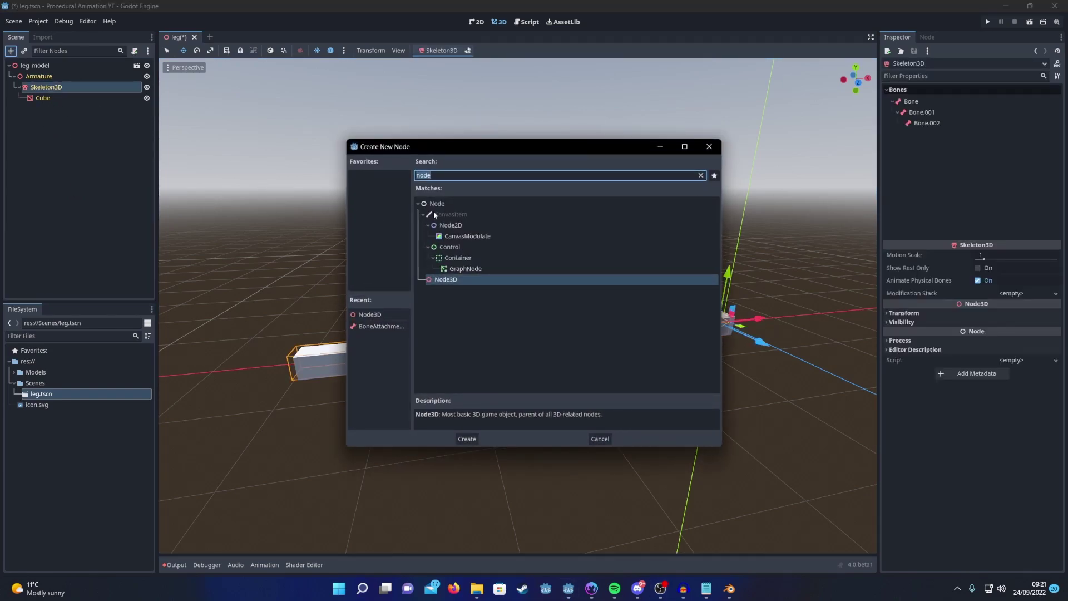
type("bone")
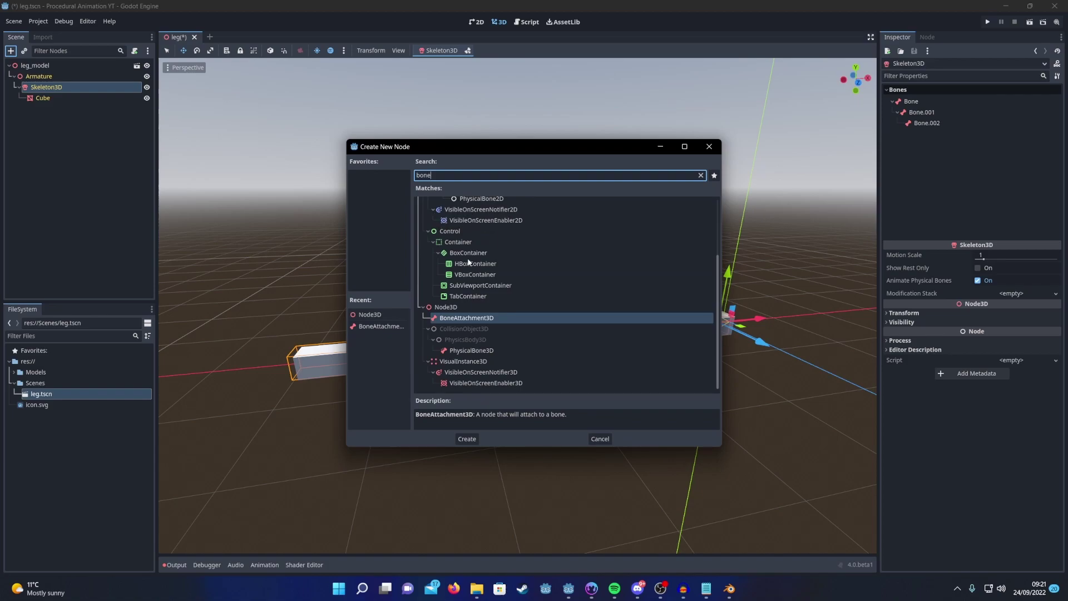
double_click(473, 317)
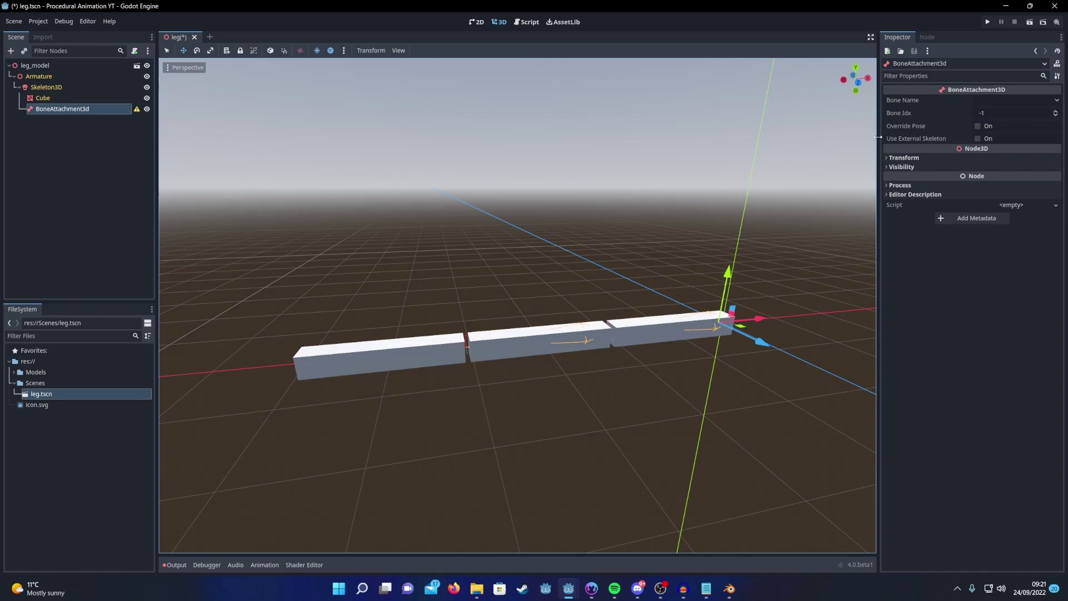
left_click(1055, 111)
left_click(1056, 111)
left_click(1056, 111)
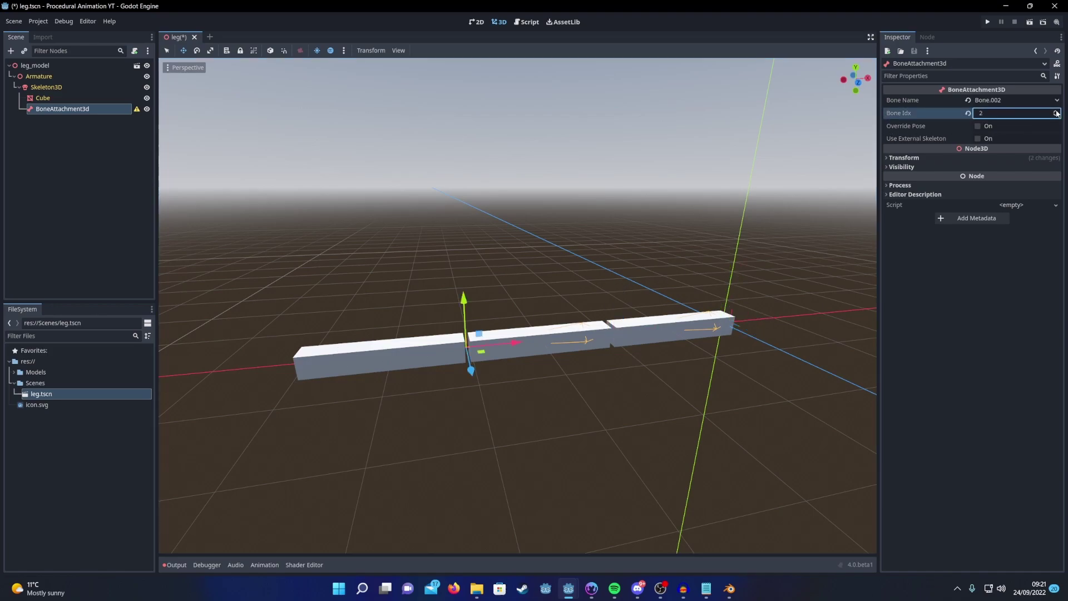
Step: Add a child Node3D to the attachment, move it along X to the leg's end, and name it Tip
left_click(10, 50)
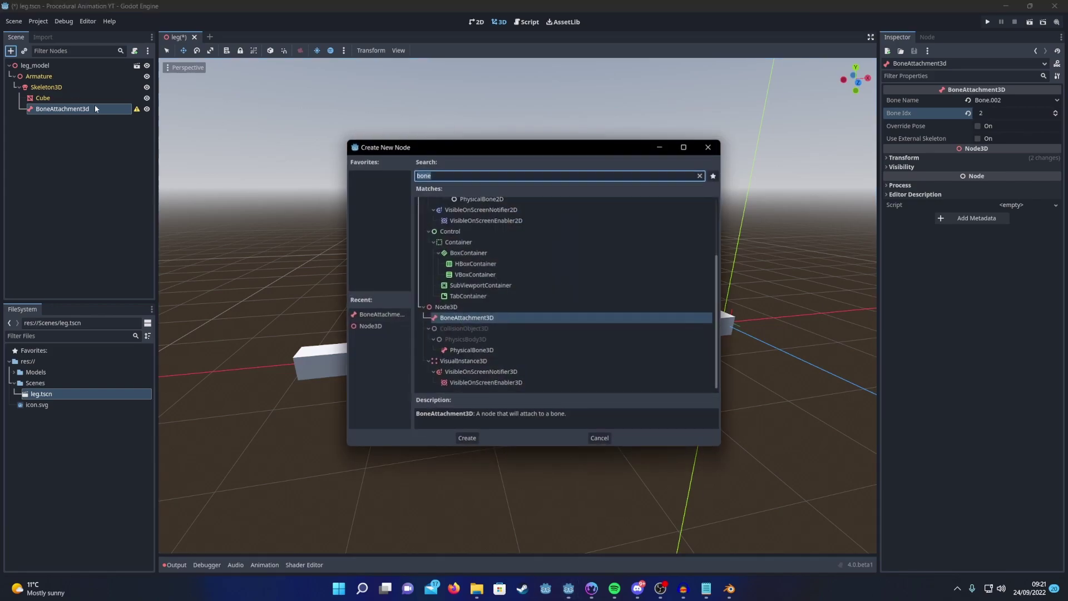
double_click(454, 307)
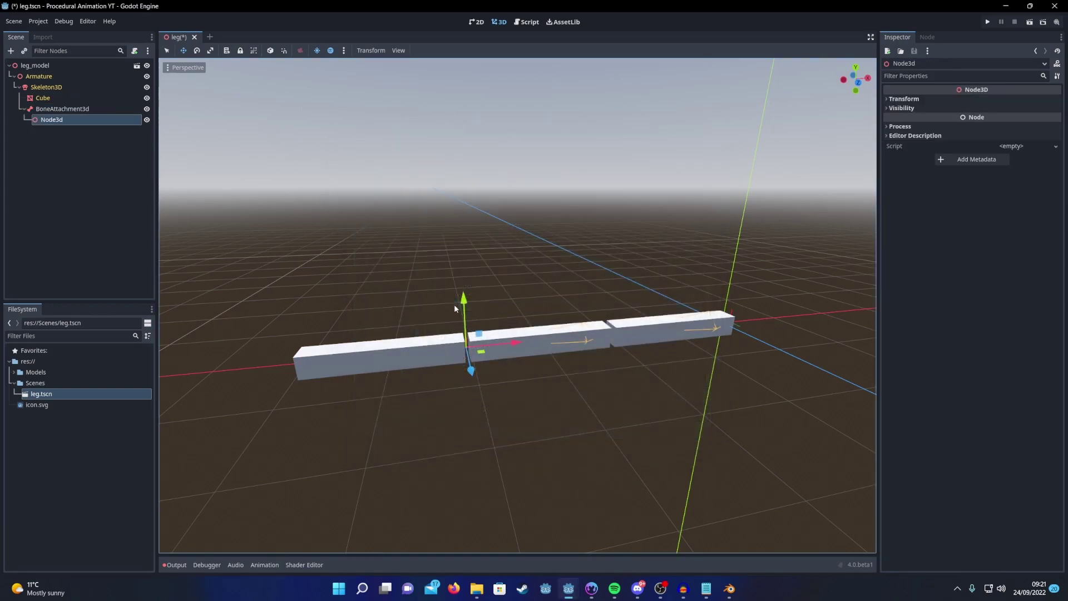
left_click(858, 83)
left_click_drag(508, 311, 395, 318)
double_click(44, 121)
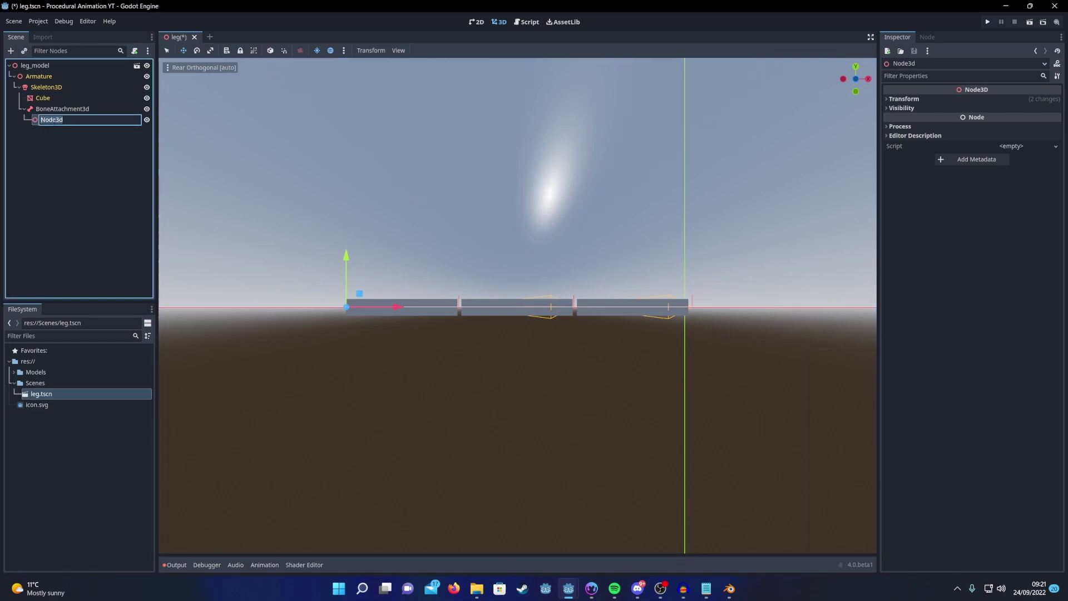
type("Tip")
key("Return")
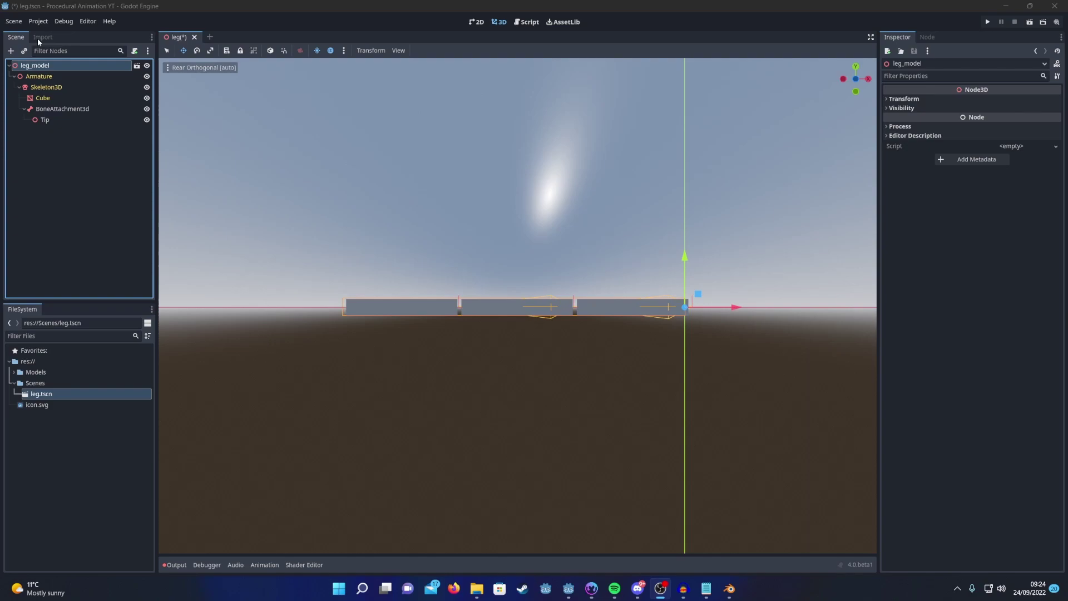
Step: Add a Node3D under leg_model and name it Target
left_click(10, 50)
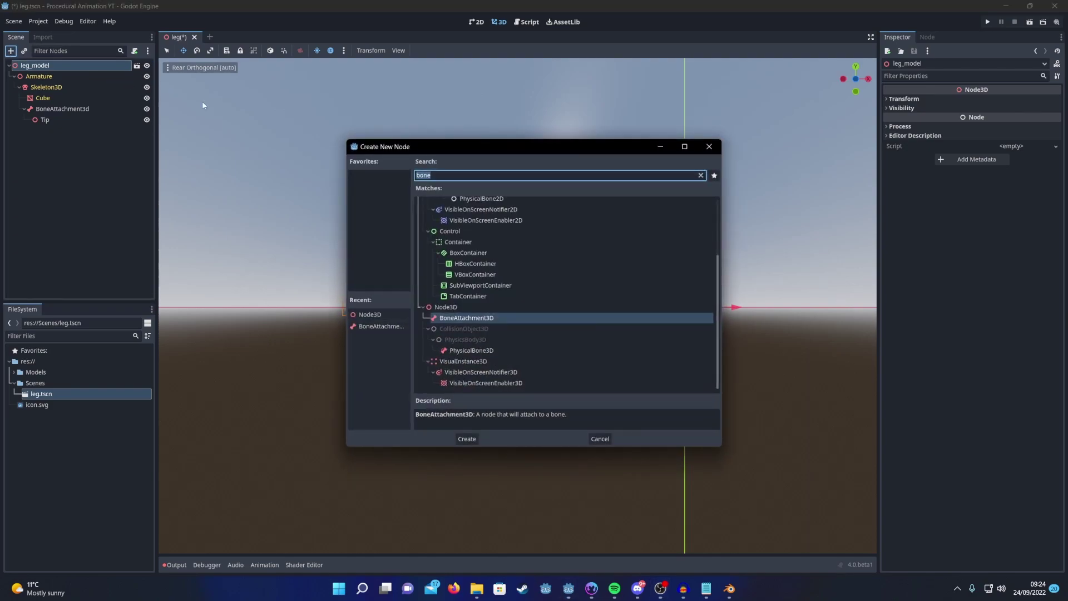
double_click(452, 308)
double_click(76, 131)
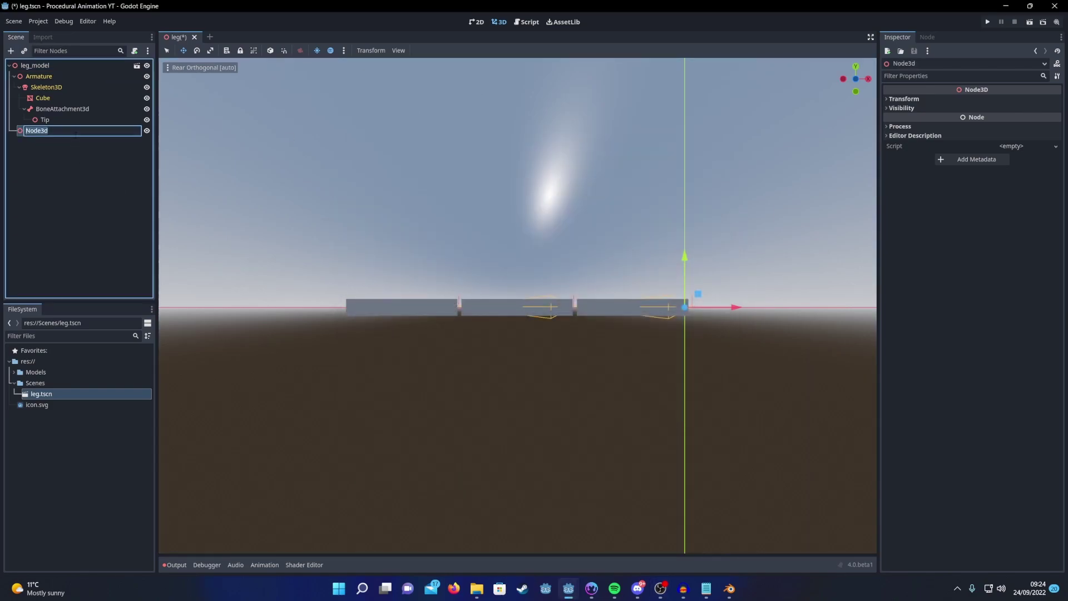
type("Target")
key("Return")
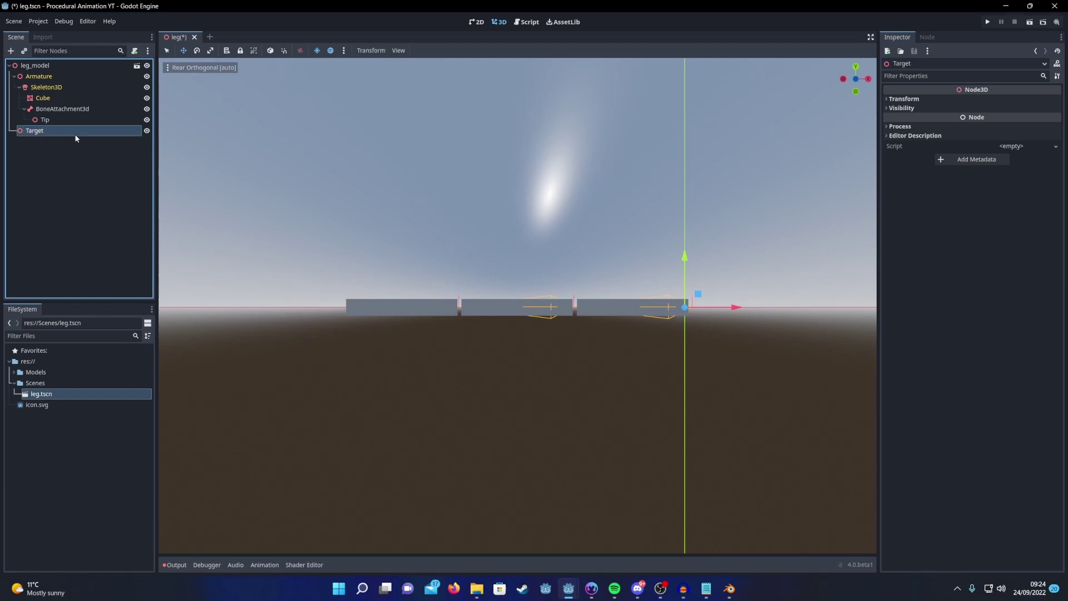
Step: Give Target a MeshInstance3D child with a SphereMesh and a red albedo material
right_click(76, 138)
left_click(114, 142)
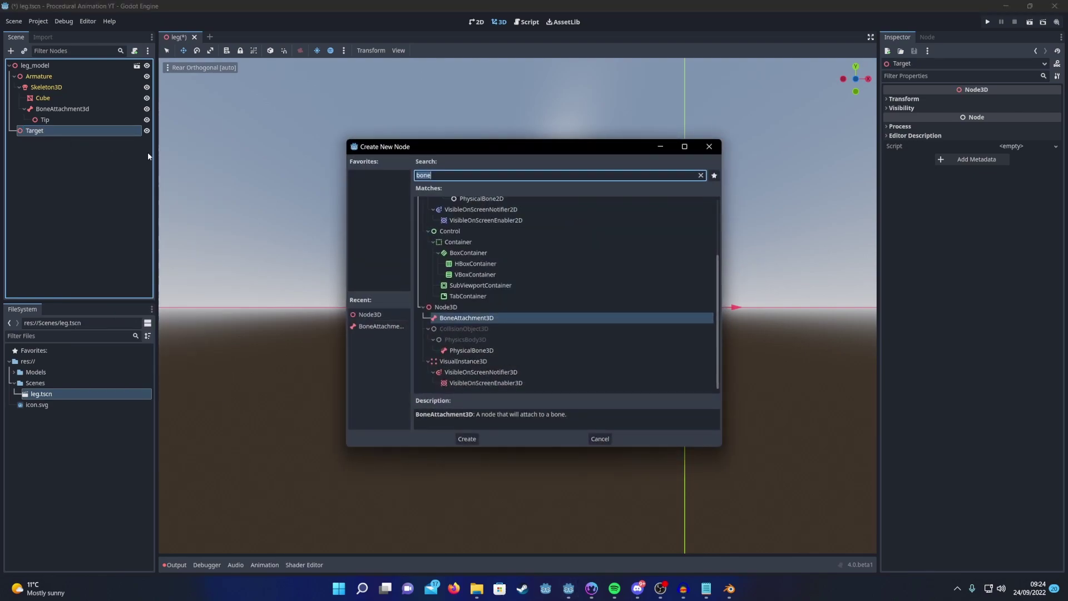
type("mesh")
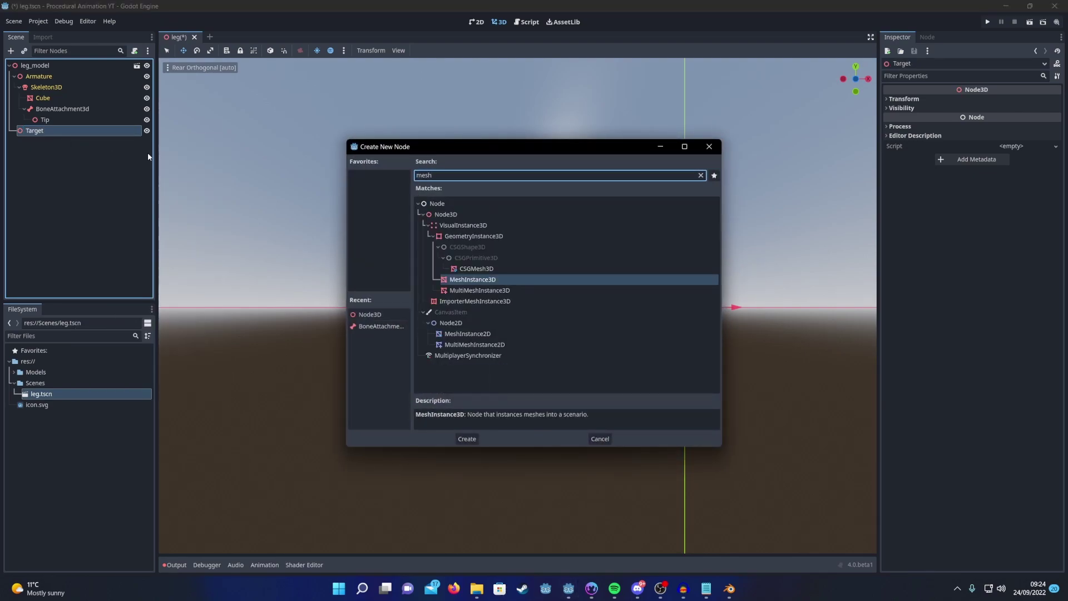
double_click(468, 280)
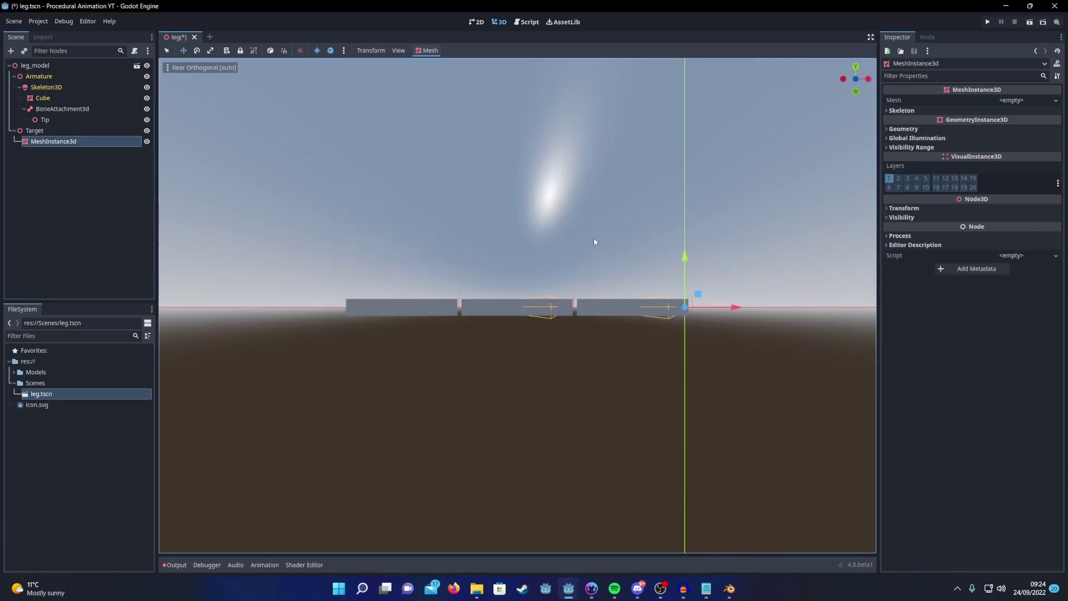
left_click(1008, 101)
left_click(1012, 229)
left_click(903, 218)
left_click(1013, 222)
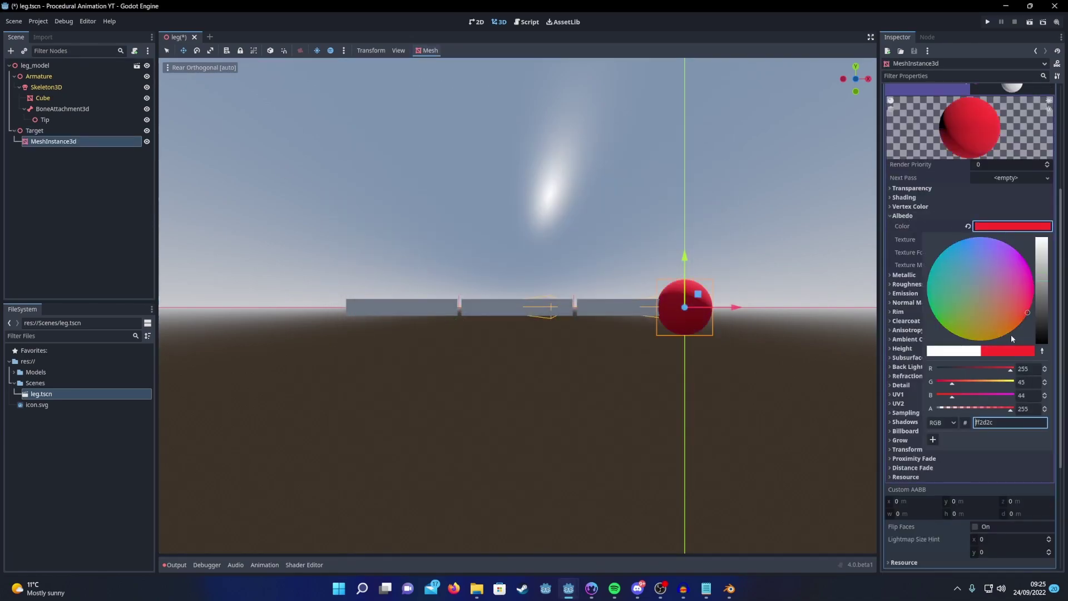
Step: Scale the sphere to 0.5 and move Target above and left of the leg
left_click(904, 558)
scroll(924, 473, "down", 3)
left_click(912, 462)
type("0.")
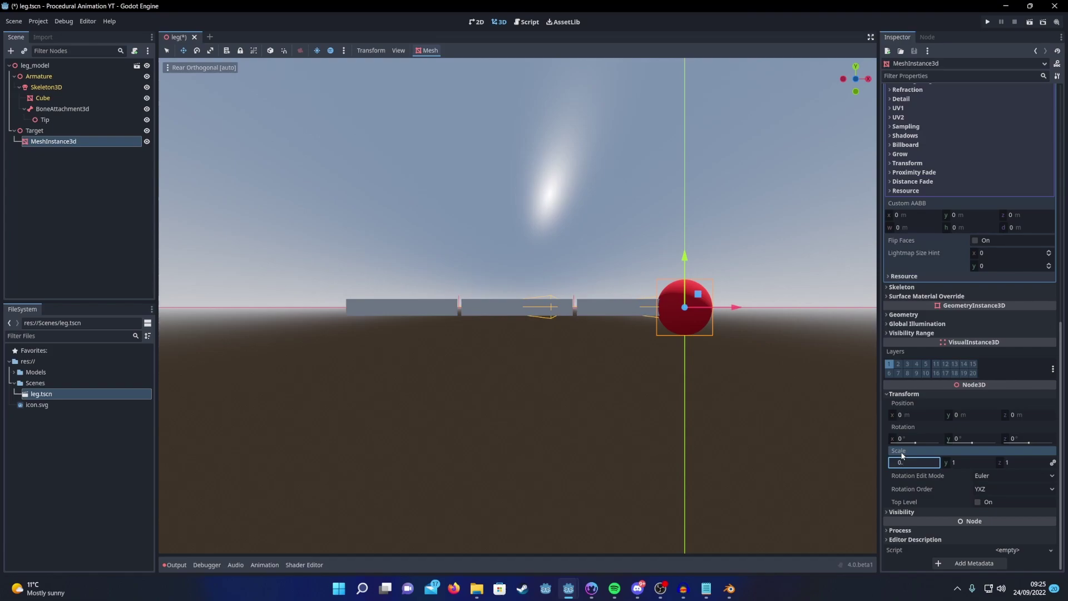
type("5")
left_click(701, 294)
left_click_drag(701, 295, 337, 236)
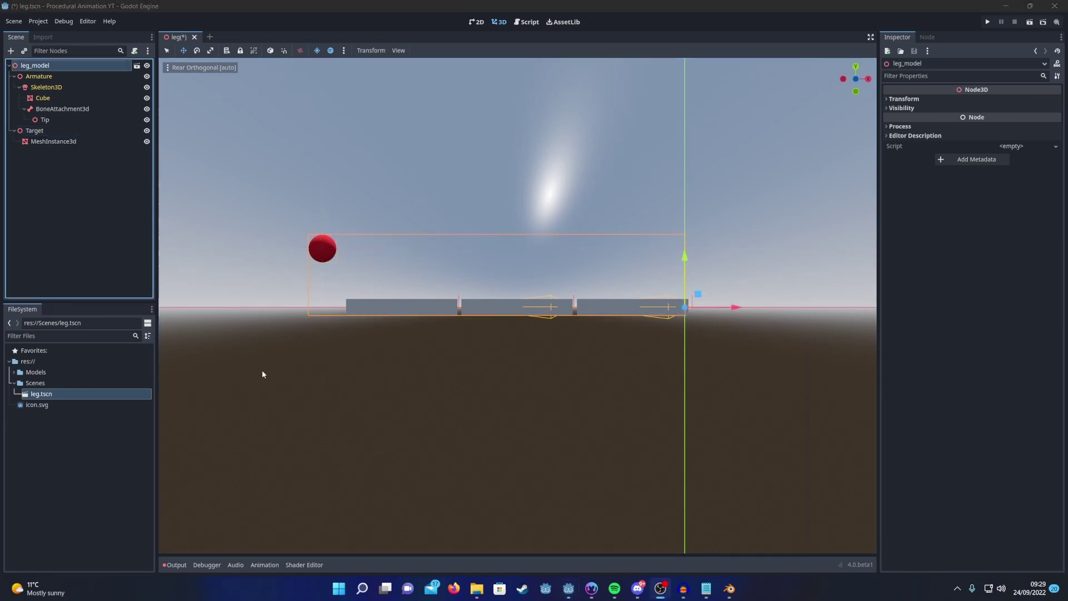
Step: Give Skeleton3D a new enabled SkeletonModificationStack3D and add an empty Element 0 to its modifications
left_click(58, 87)
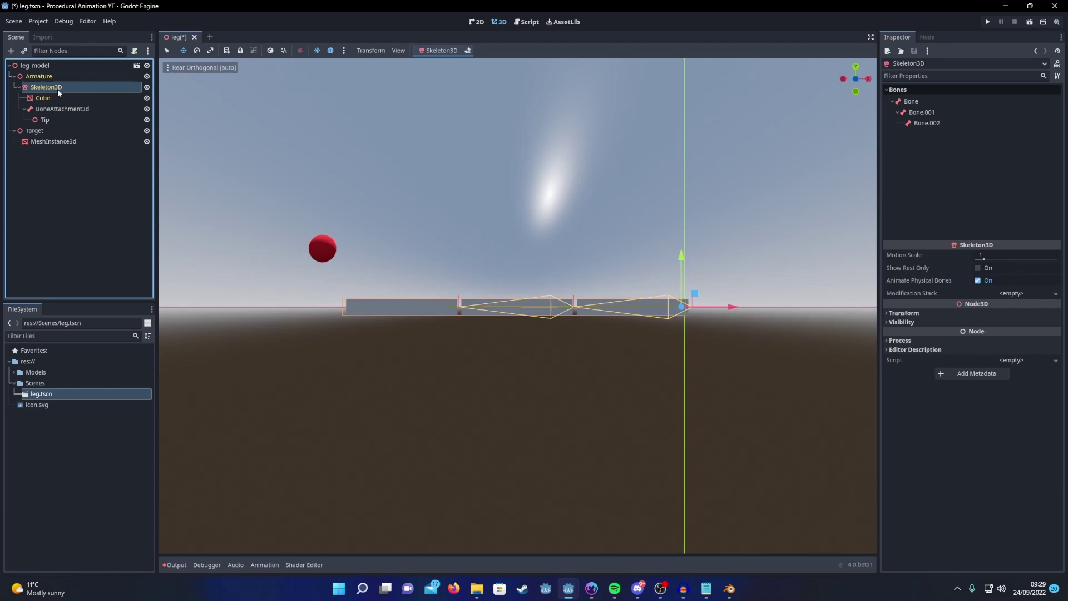
left_click(1025, 294)
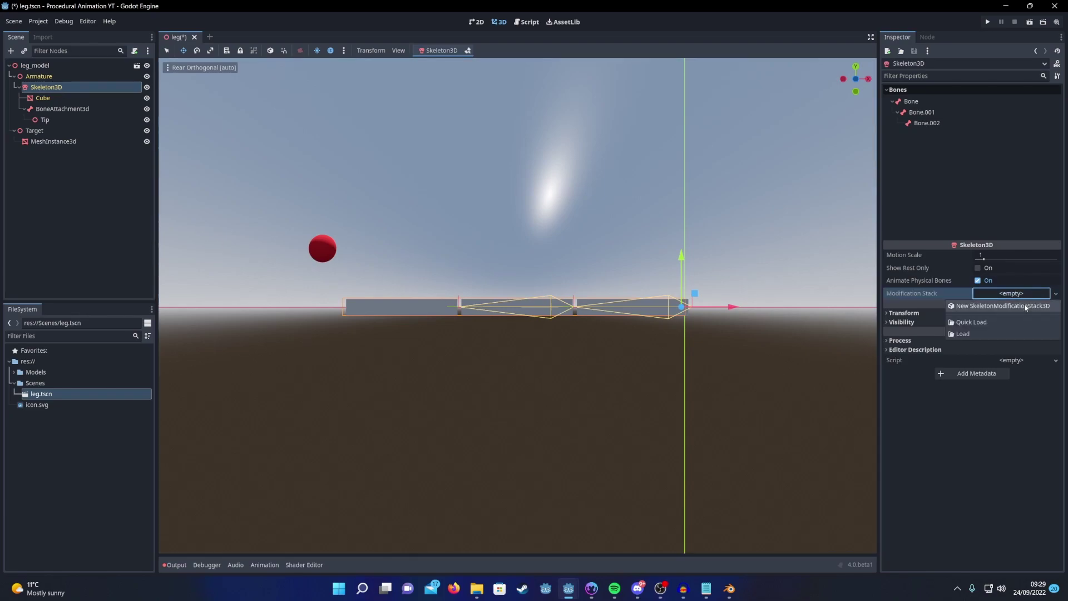
left_click(1025, 306)
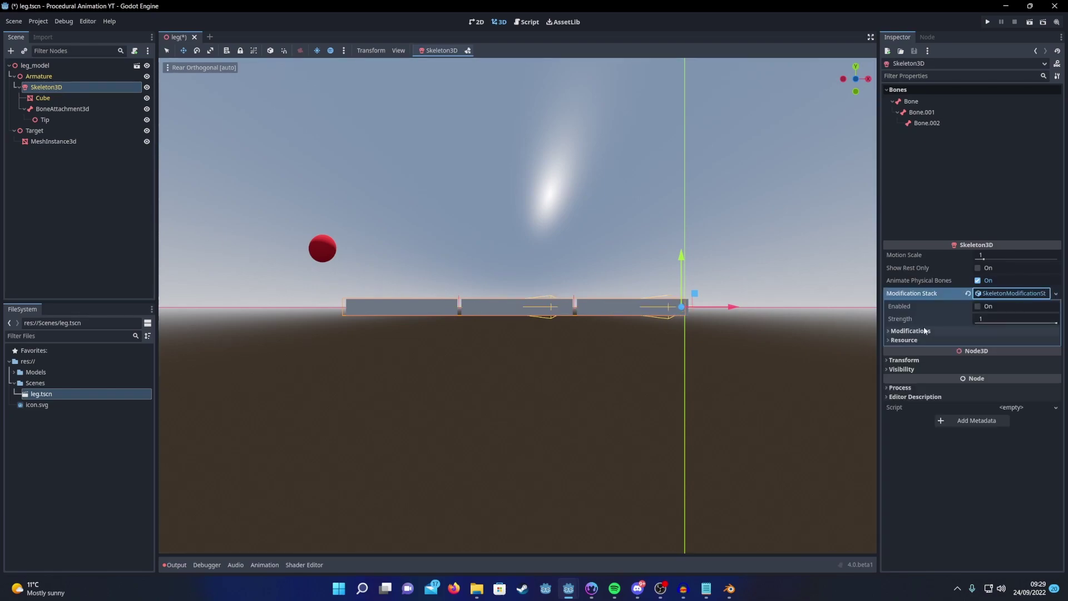
left_click(977, 307)
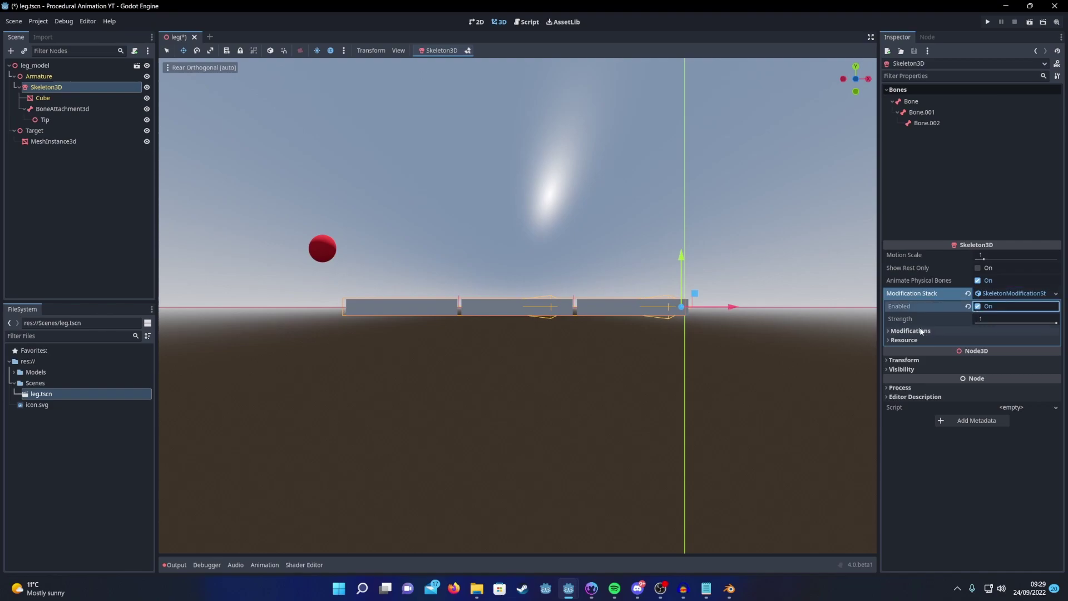
left_click(889, 332)
left_click(973, 343)
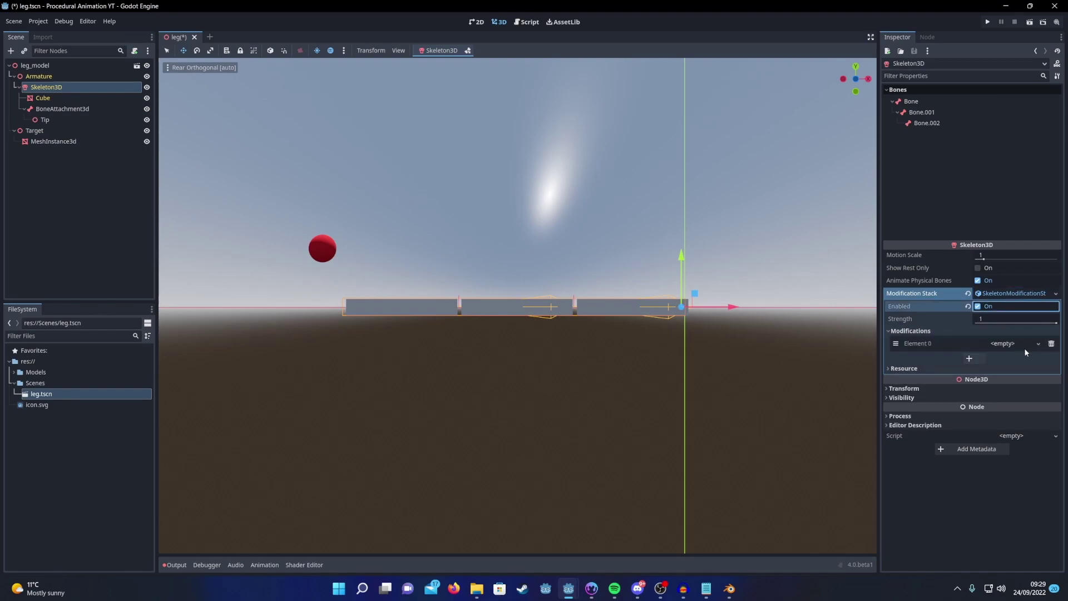
left_click(1038, 343)
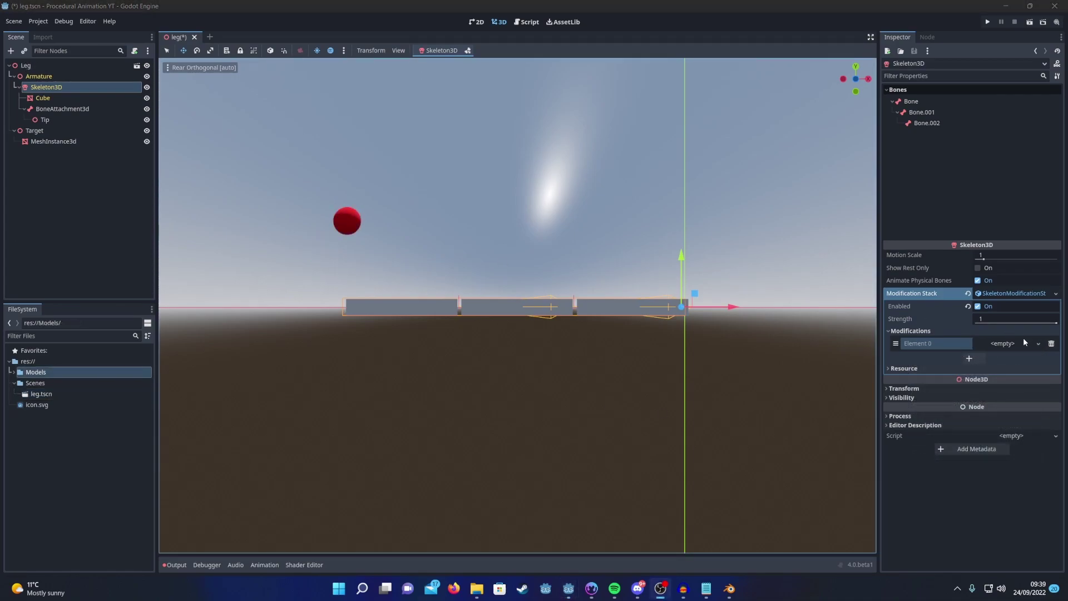
Step: Make Element 0 a SkeletonModification3DFABRIK with a chain length of 3
left_click(1023, 338)
left_click(988, 389)
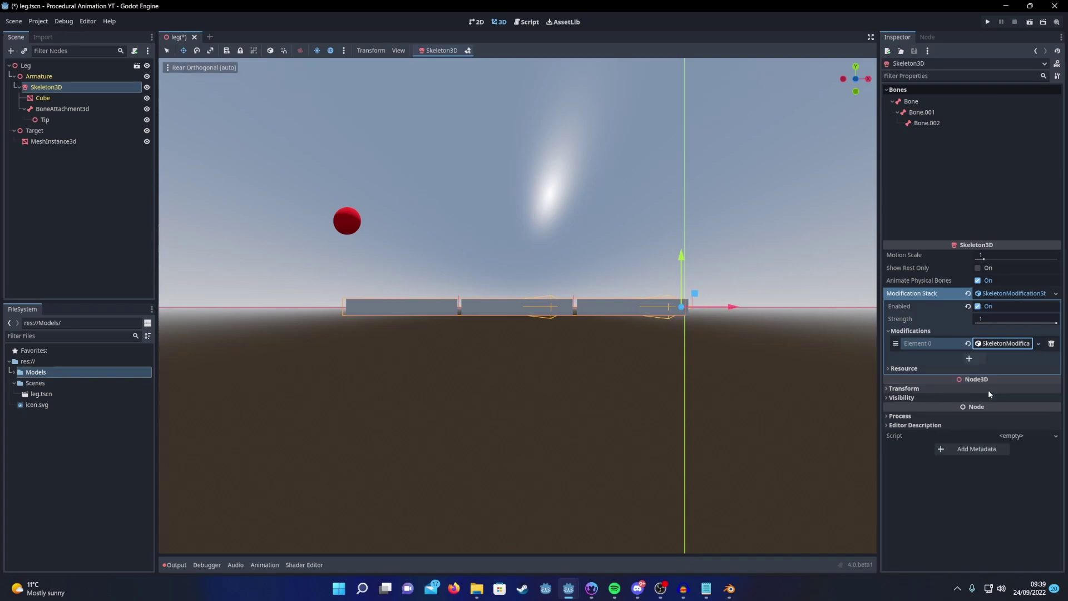
left_click(1012, 343)
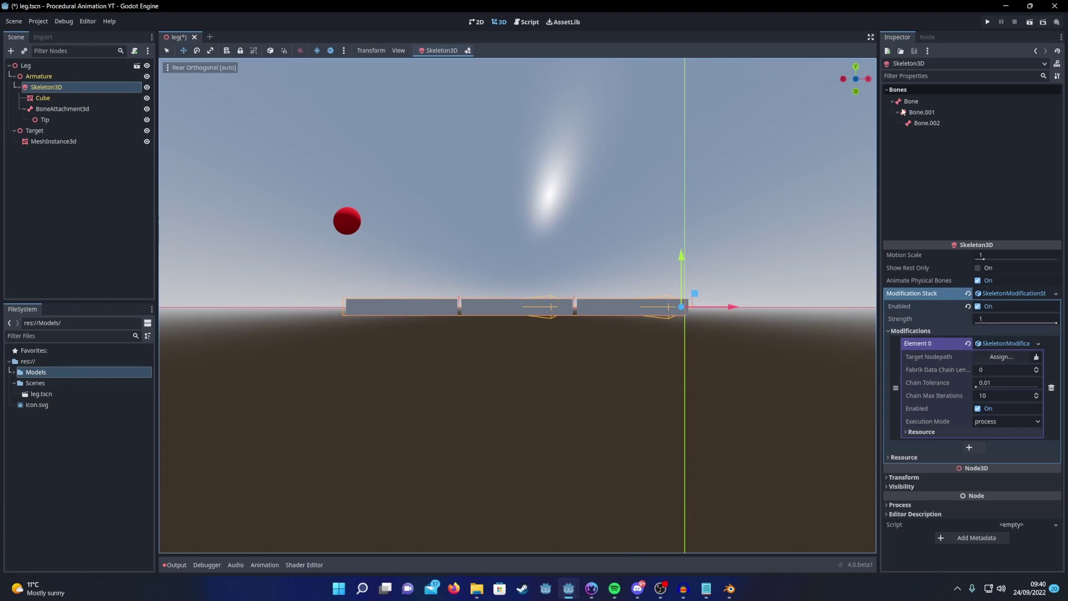
left_click(1037, 368)
left_click(1036, 368)
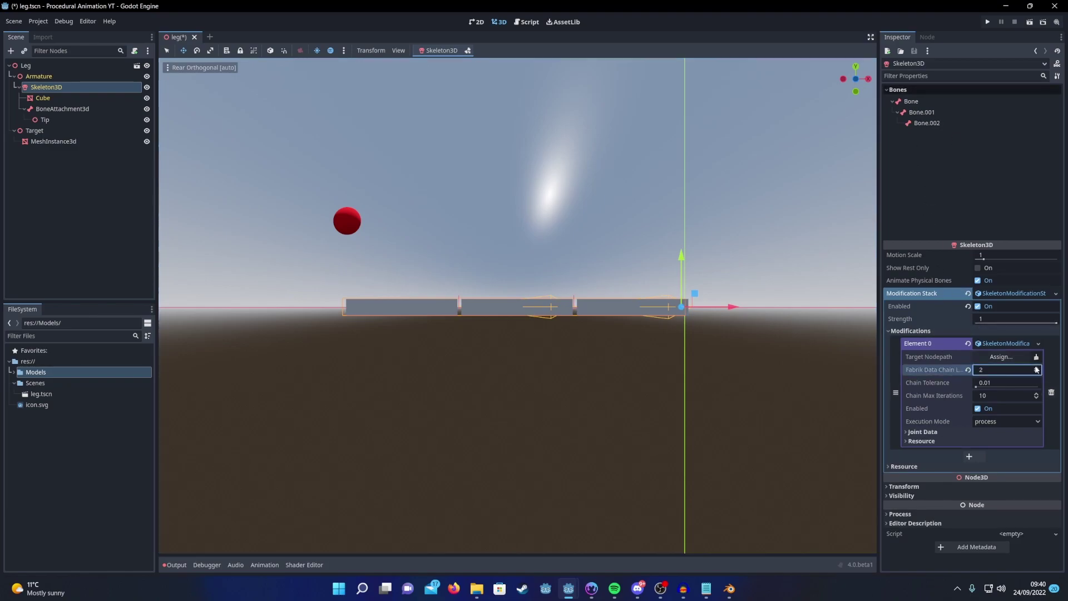
left_click(898, 430)
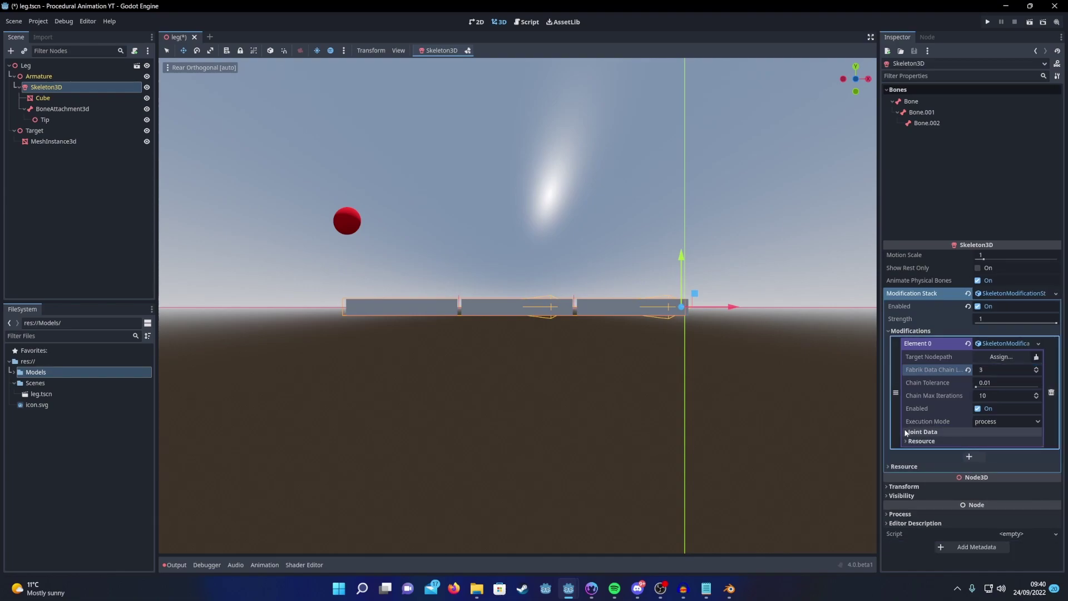
Step: Map FABRIK joint 0 to Bone and joint 1 to Bone.001
left_click(907, 432)
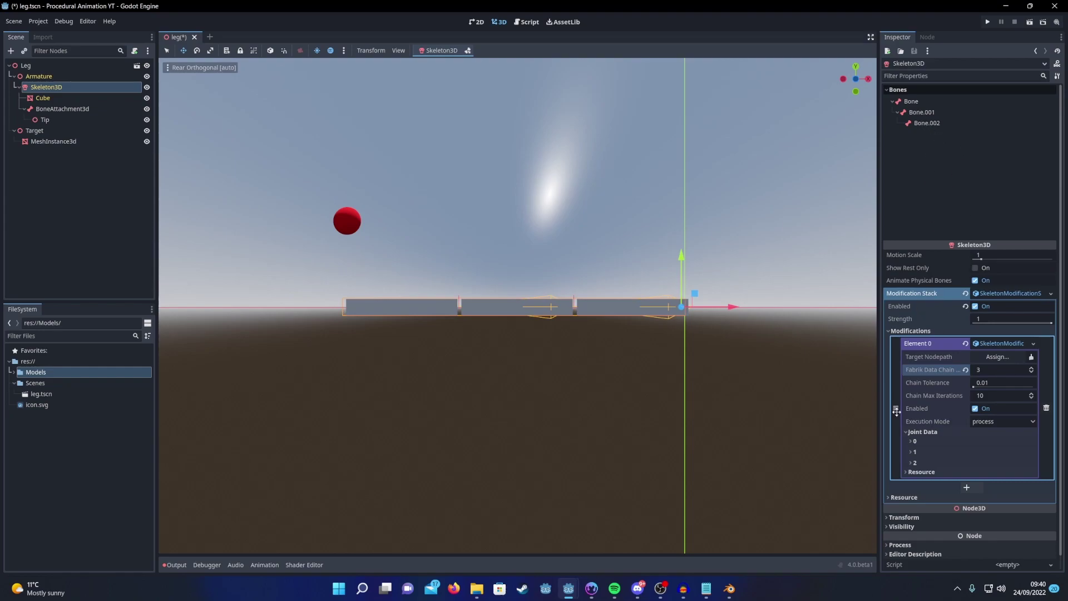
left_click(910, 442)
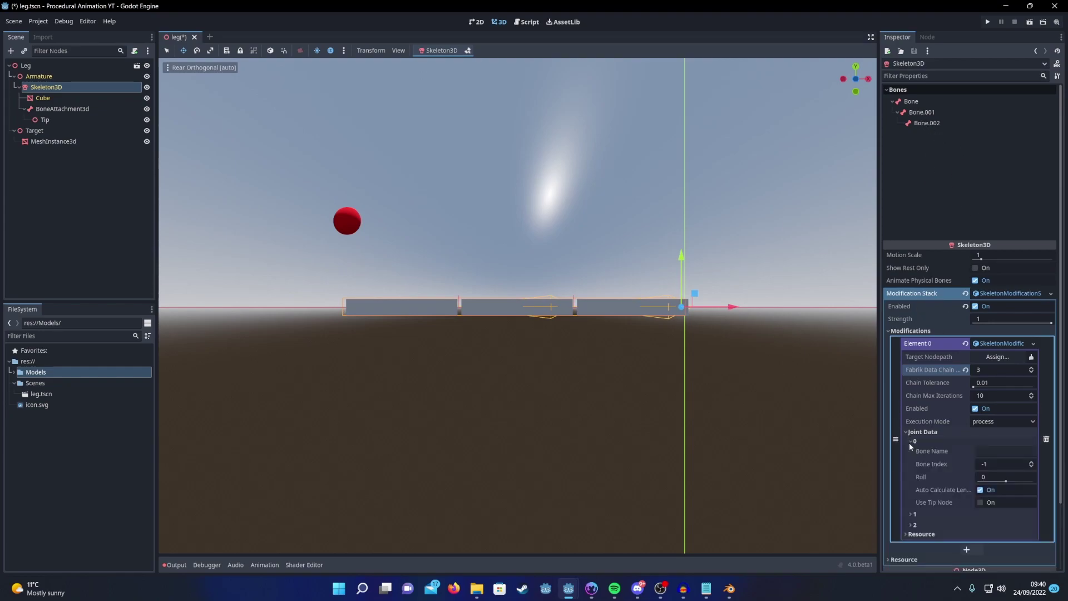
left_click(1031, 463)
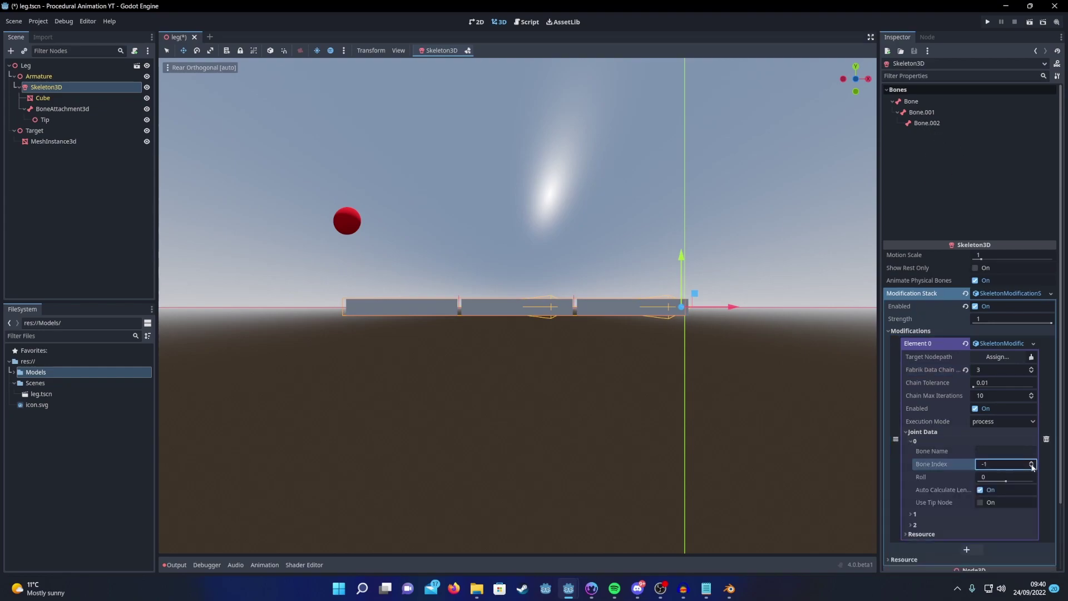
left_click(915, 514)
left_click(1033, 538)
left_click(1032, 537)
scroll(994, 515, "down", 3)
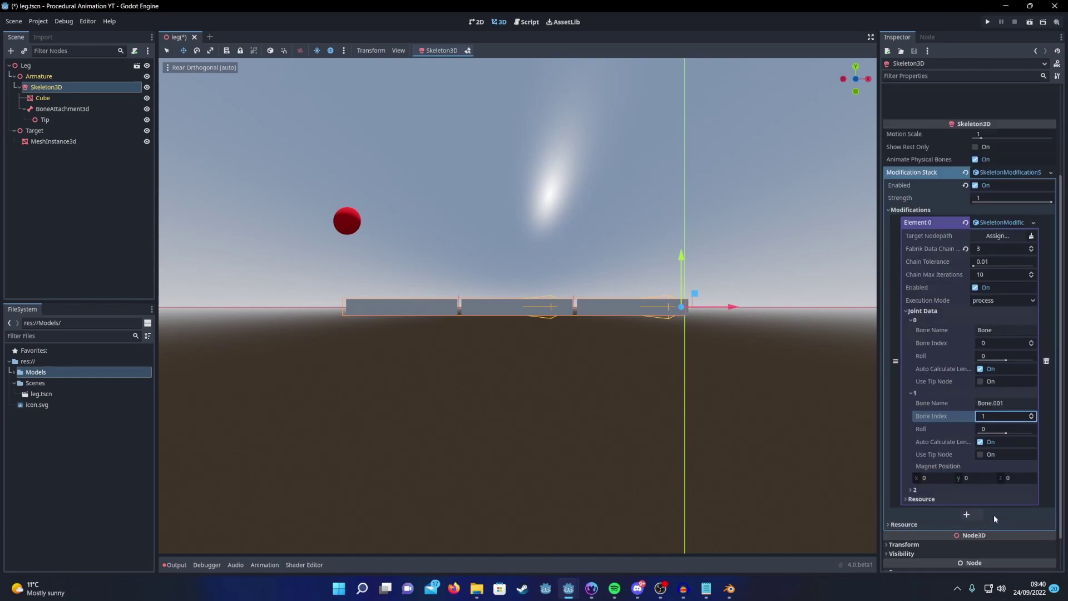
Step: Map joint 2 to Bone.002, enable Use Tip Node, and assign Tip as its tip node
left_click(913, 491)
left_click(1030, 512)
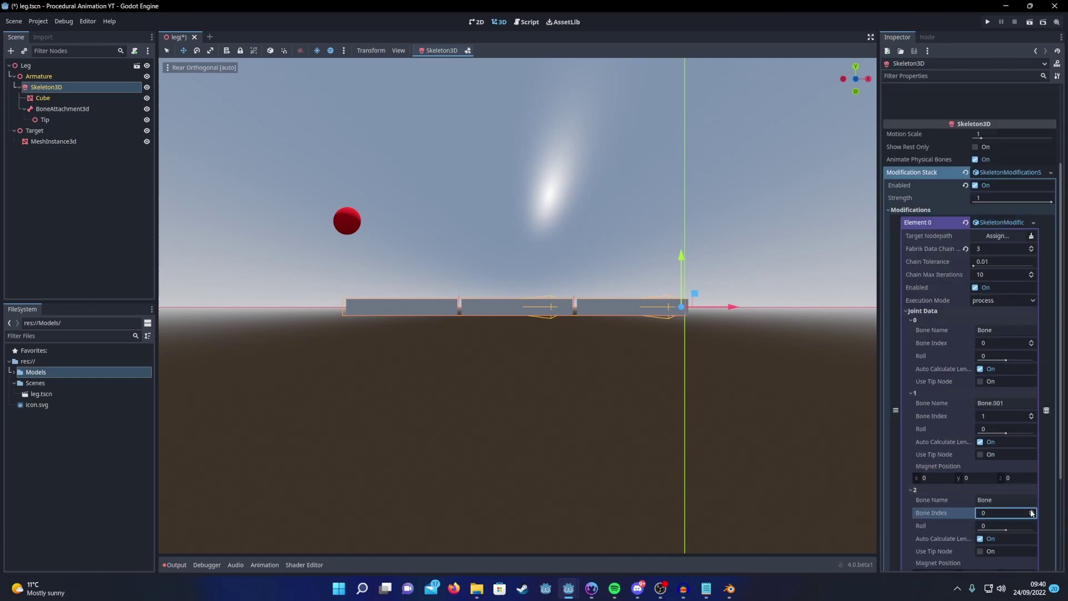
left_click(1031, 511)
left_click(1031, 511)
scroll(1011, 488, "down", 3)
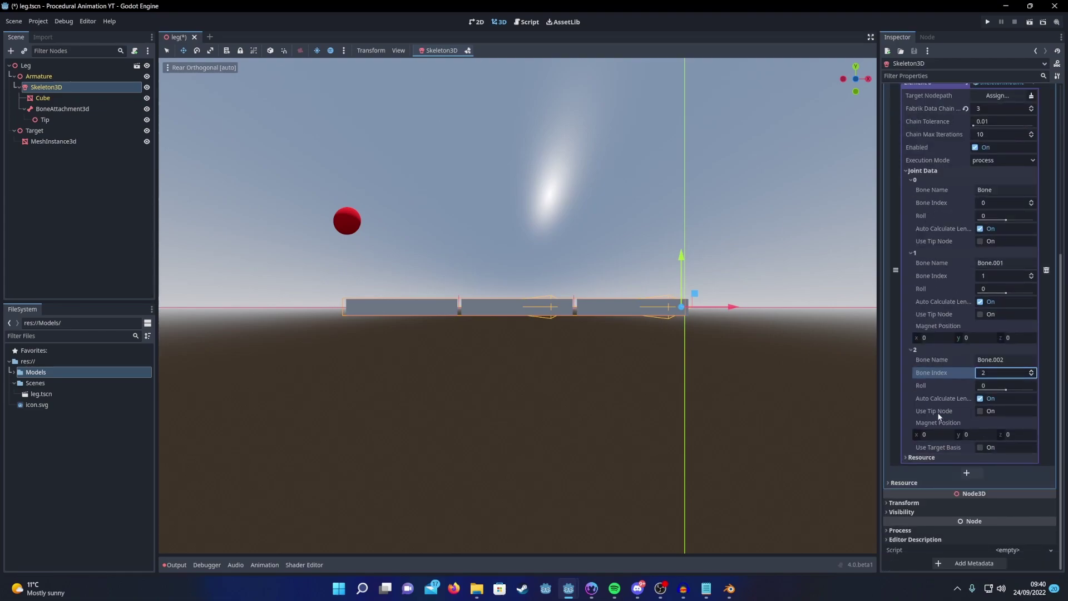
left_click(981, 411)
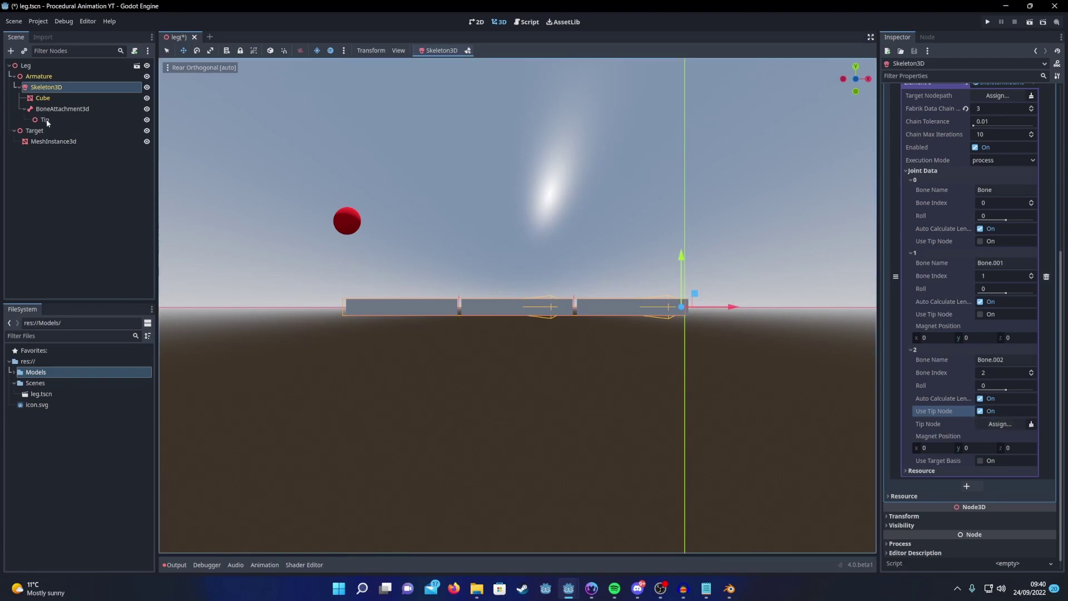
left_click_drag(46, 119, 998, 424)
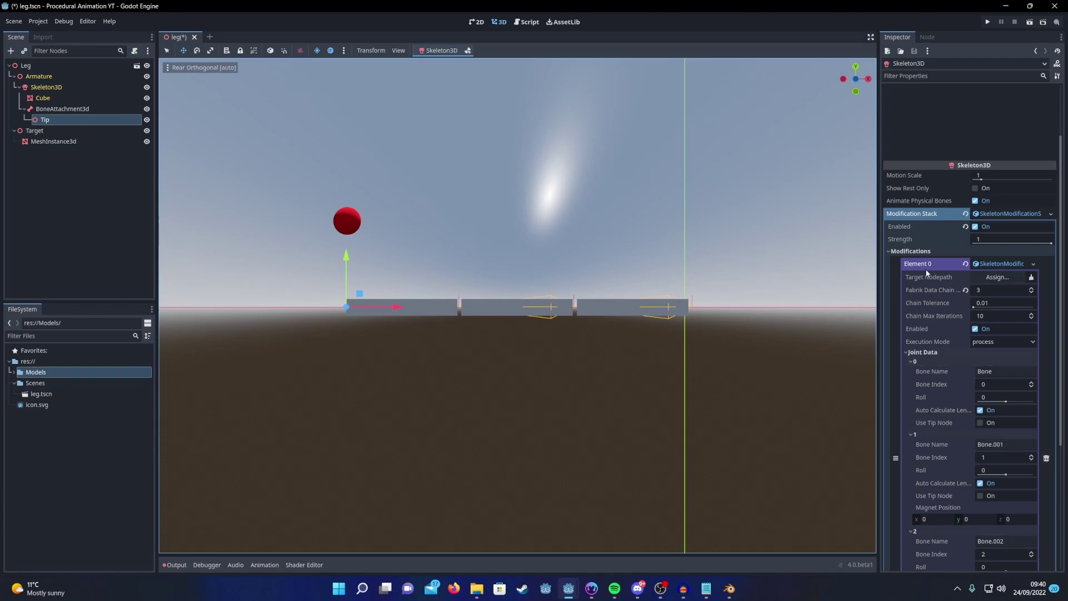
Step: Assign the Target node as the FABRIK target, then move the red sphere around to test the leg bending
left_click_drag(75, 134, 1004, 281)
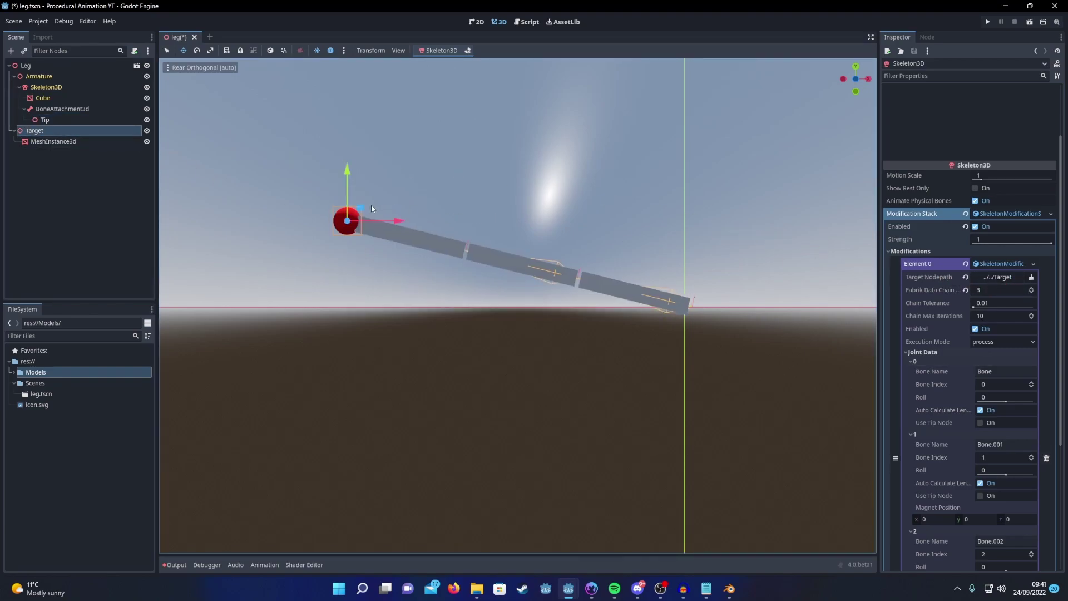
left_click_drag(372, 208, 371, 231)
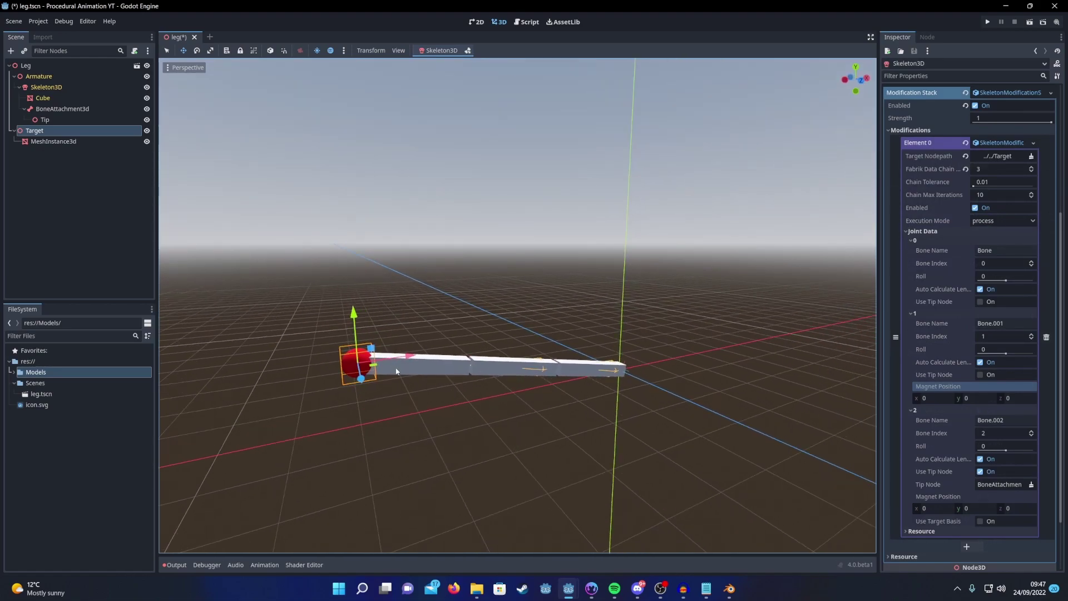
left_click_drag(359, 363, 388, 400)
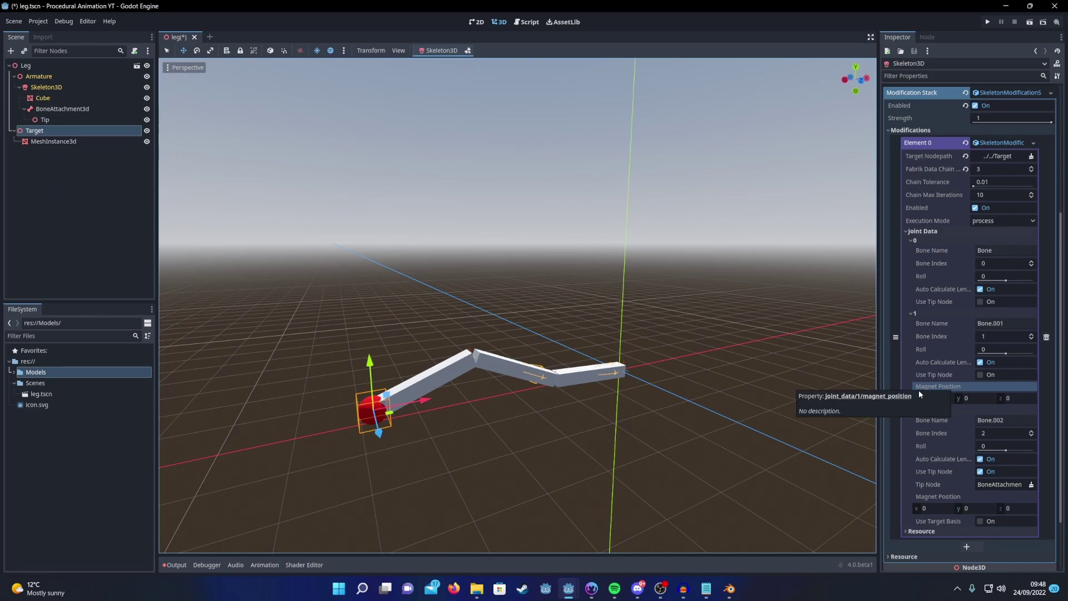
Step: Set joint 1's magnet position y to 1 and drag the Target sphere to check the bend
left_click(975, 397)
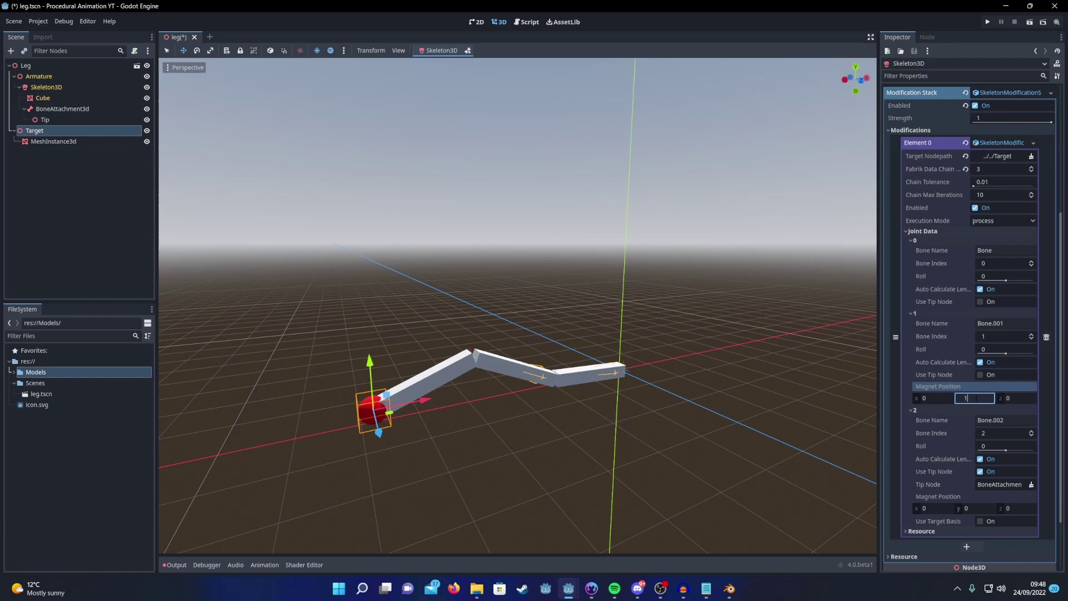
key("Return")
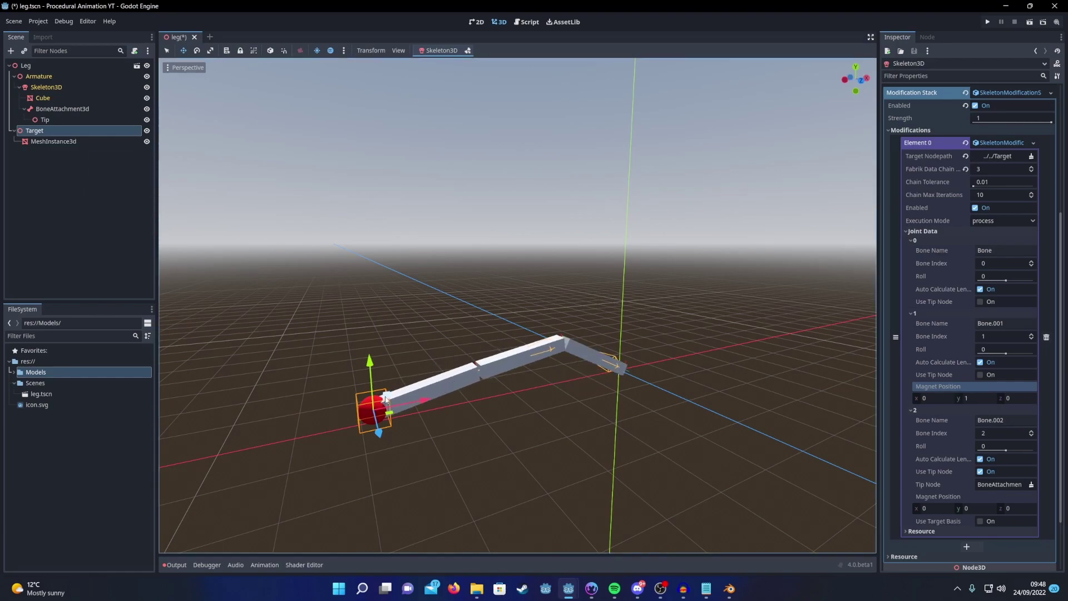
left_click_drag(387, 396, 452, 396)
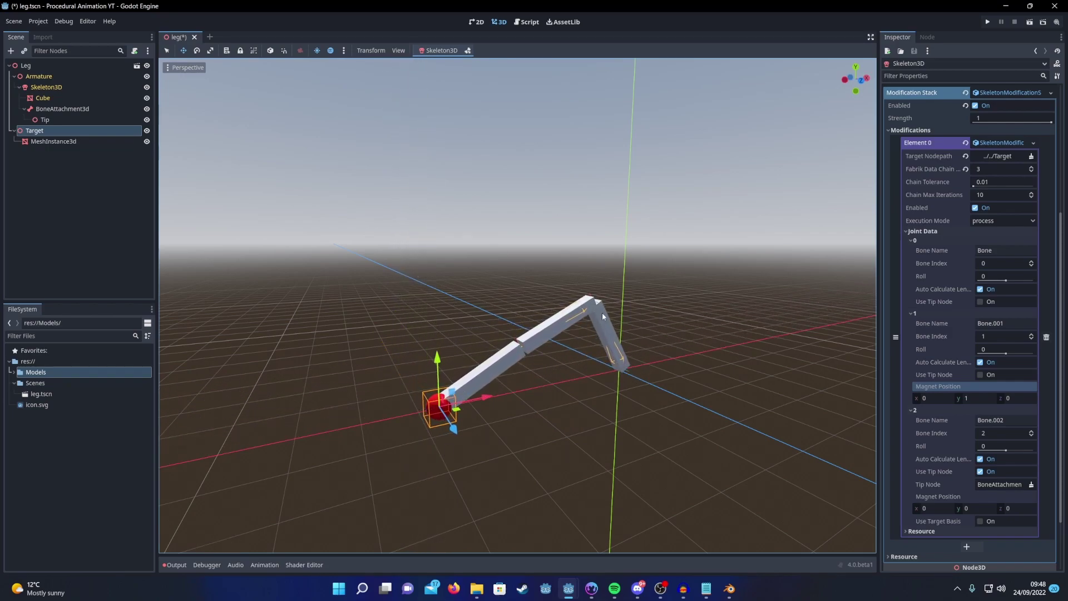
left_click_drag(481, 399, 435, 424)
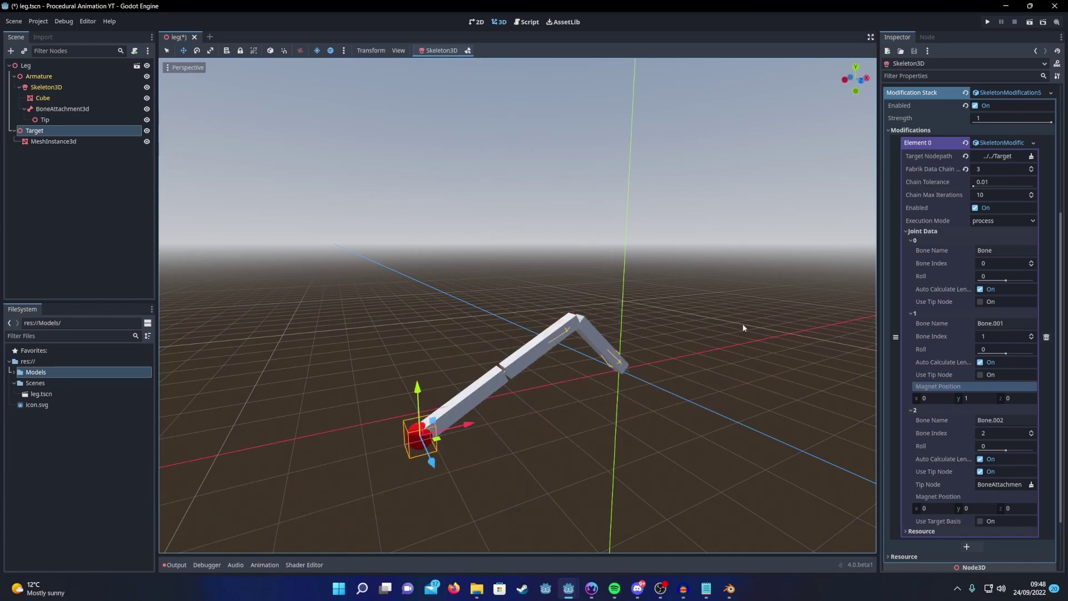
Step: Replace Element 0 with a CCDIK modification and select the Skeleton3D in the new scene
left_click(1034, 143)
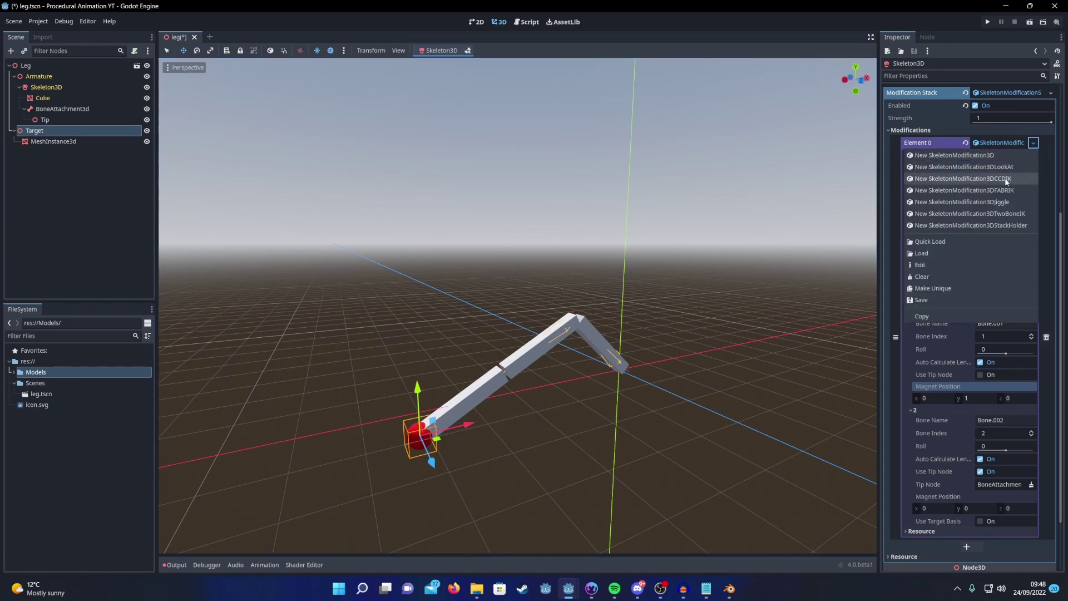
left_click(1006, 179)
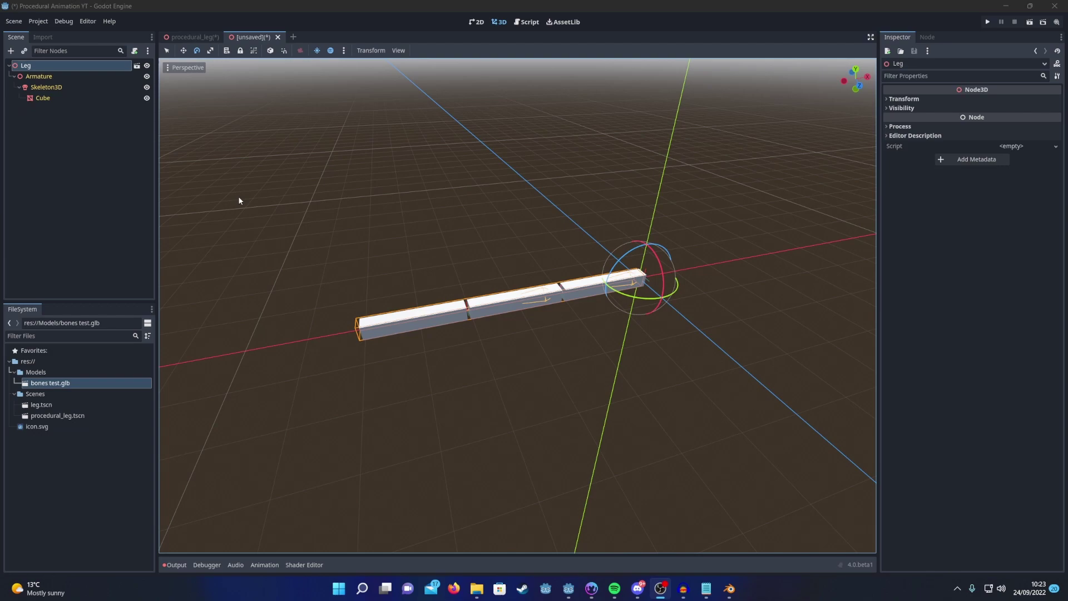
left_click(46, 87)
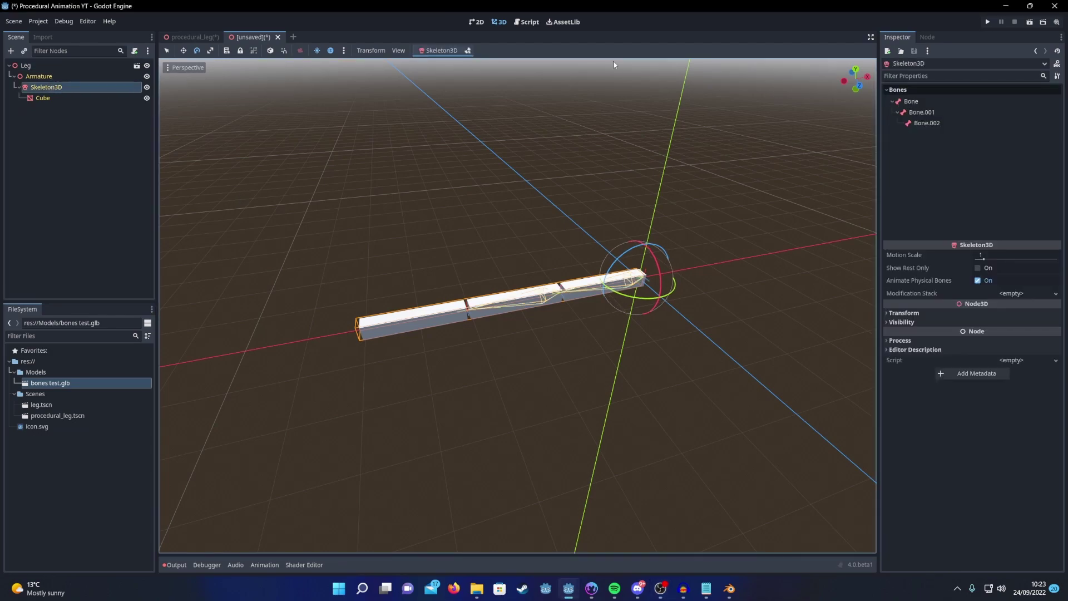
Step: In skeleton edit mode, rotate Bone about 36°, Bone.001 to horizontal, and Bone.002 downward
left_click(468, 51)
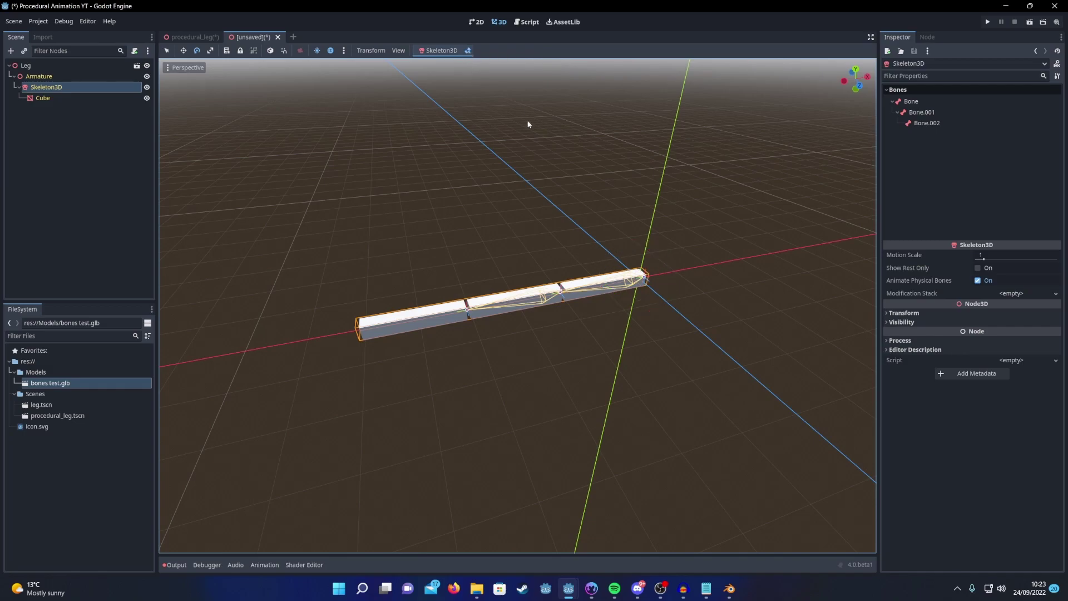
left_click(909, 103)
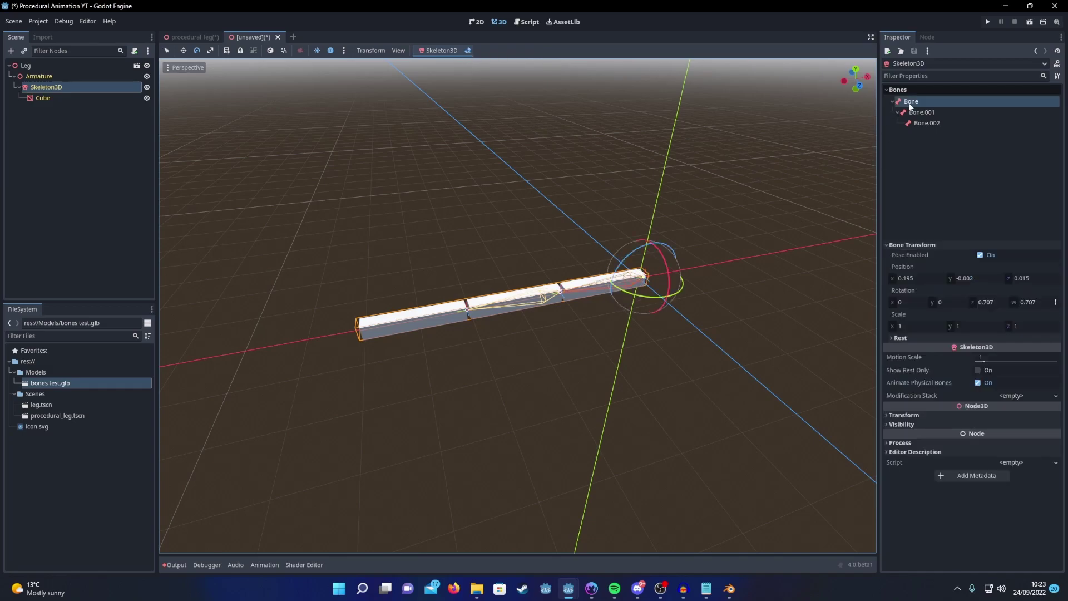
left_click_drag(634, 258, 649, 238)
left_click(920, 112)
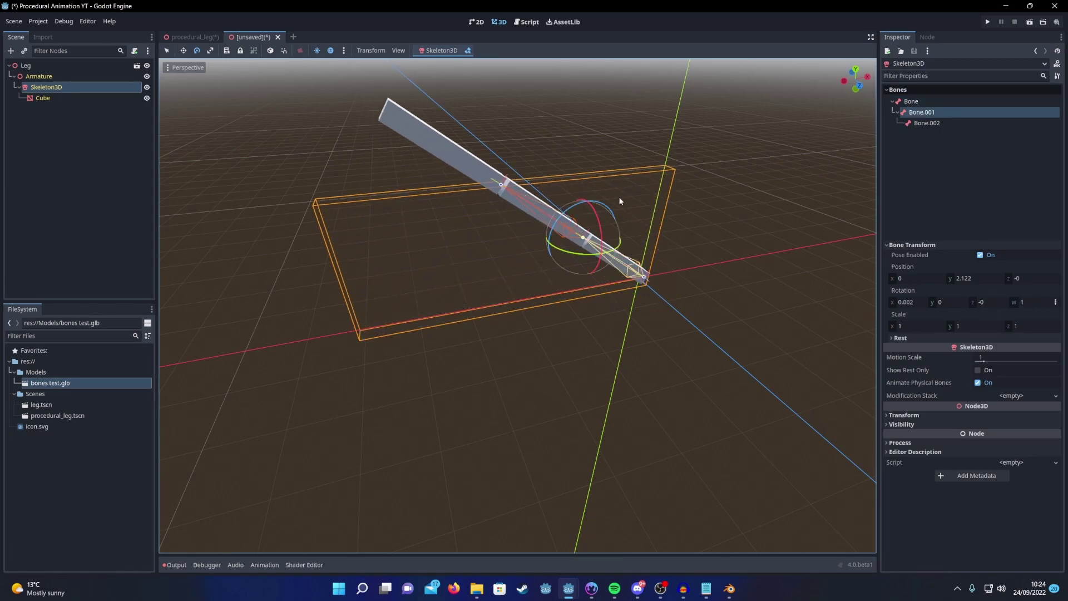
left_click_drag(578, 209, 598, 212)
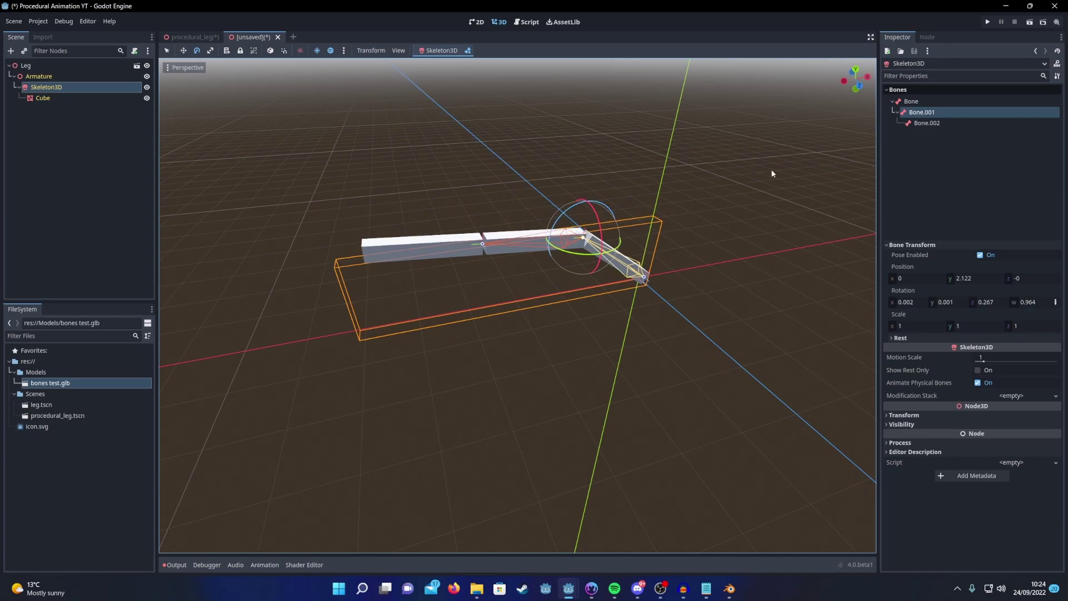
left_click(922, 123)
left_click_drag(466, 213, 447, 246)
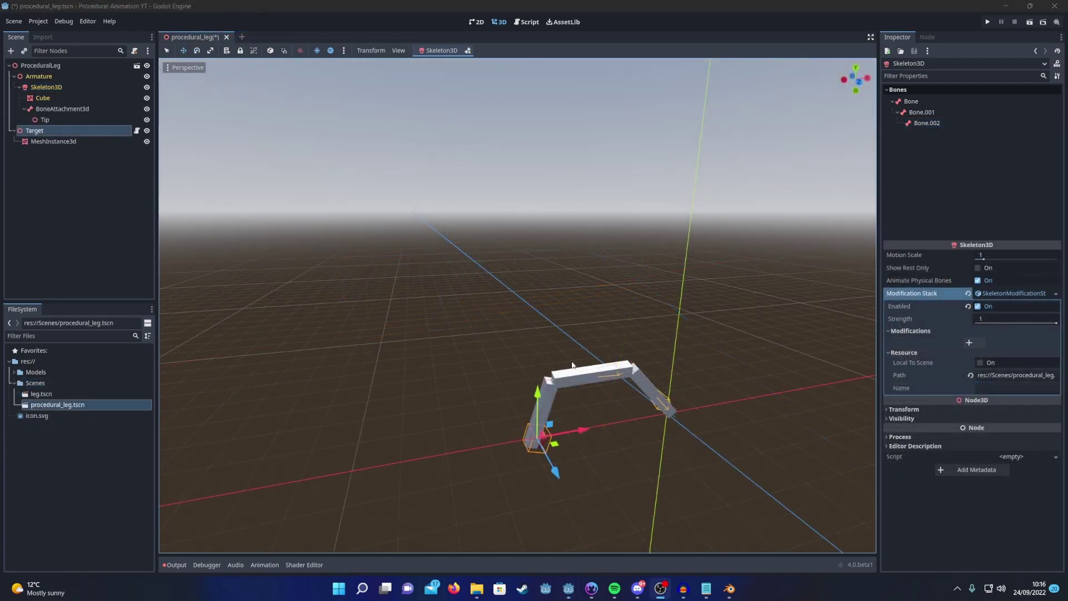
Step: Add a CCDIK element to the modifications, with Tip as its tip and Target as its target
left_click(969, 342)
left_click(999, 344)
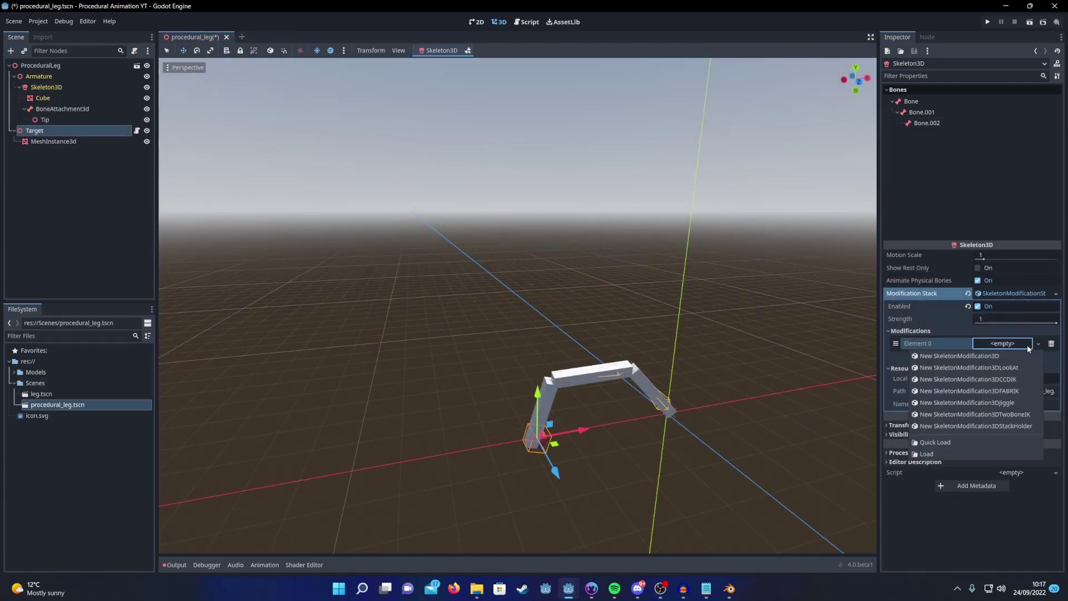
left_click(999, 381)
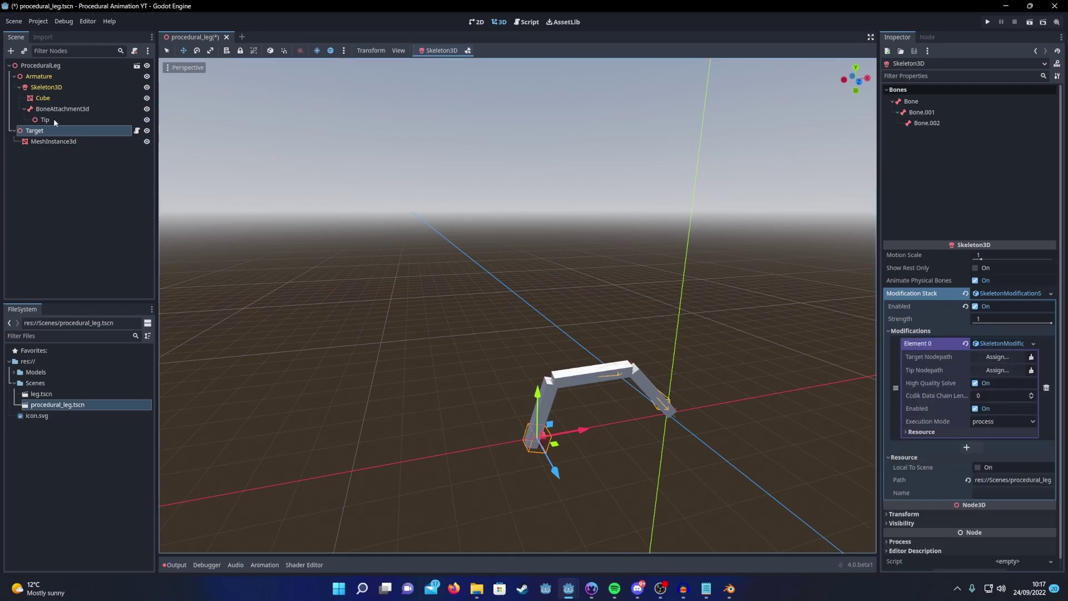
left_click_drag(54, 122, 994, 372)
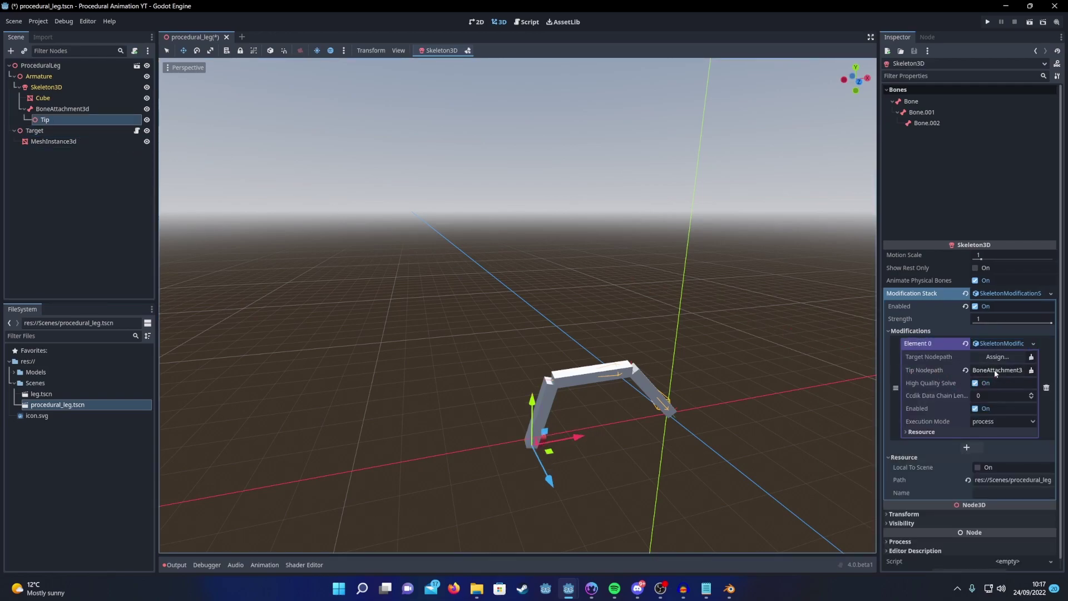
left_click(58, 130)
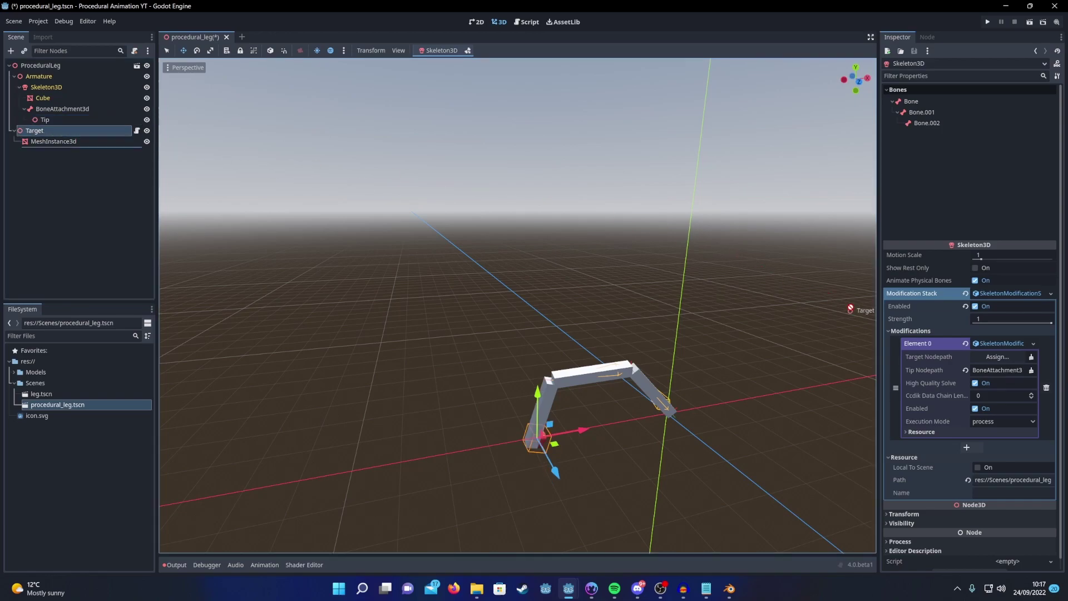
left_click_drag(58, 133, 1006, 360)
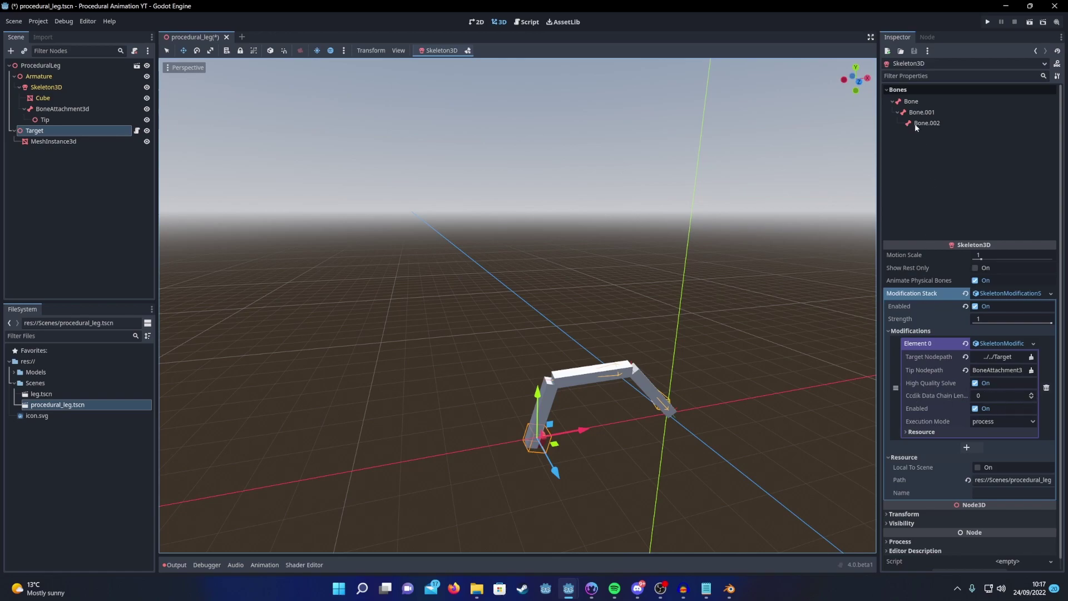
Step: Set the CCDIK chain length to 4 and map joints 0 and 1 to Bone, on Y and Z axes
left_click(1031, 393)
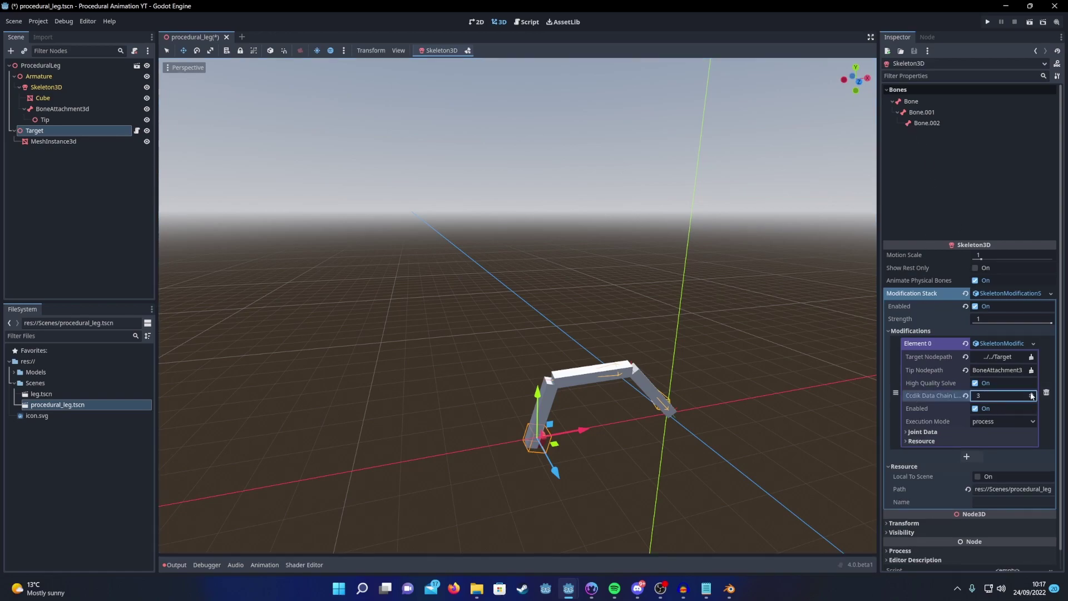
left_click(922, 431)
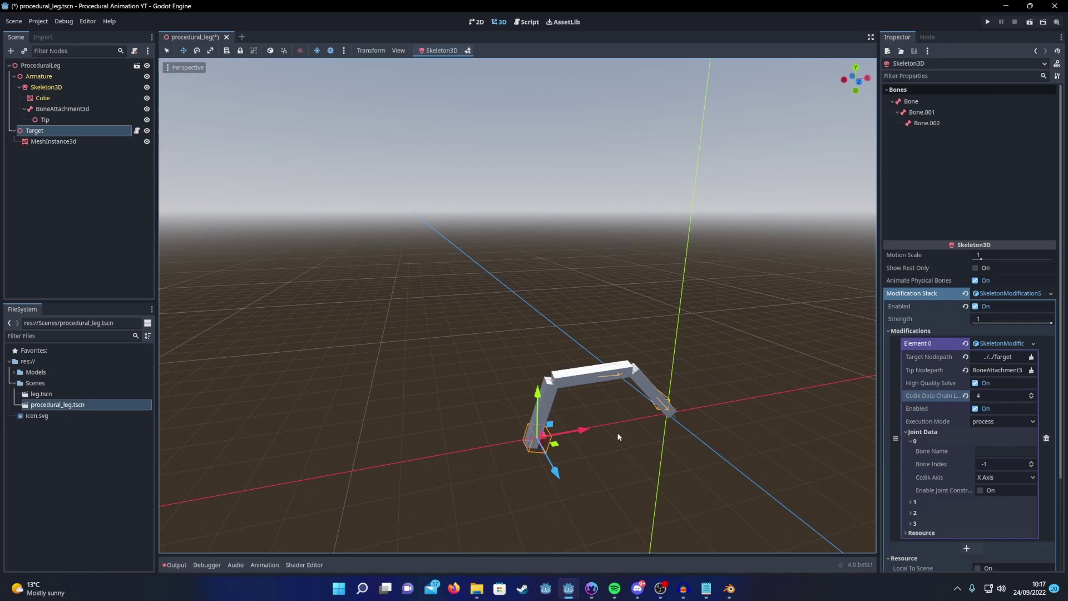
left_click(1020, 480)
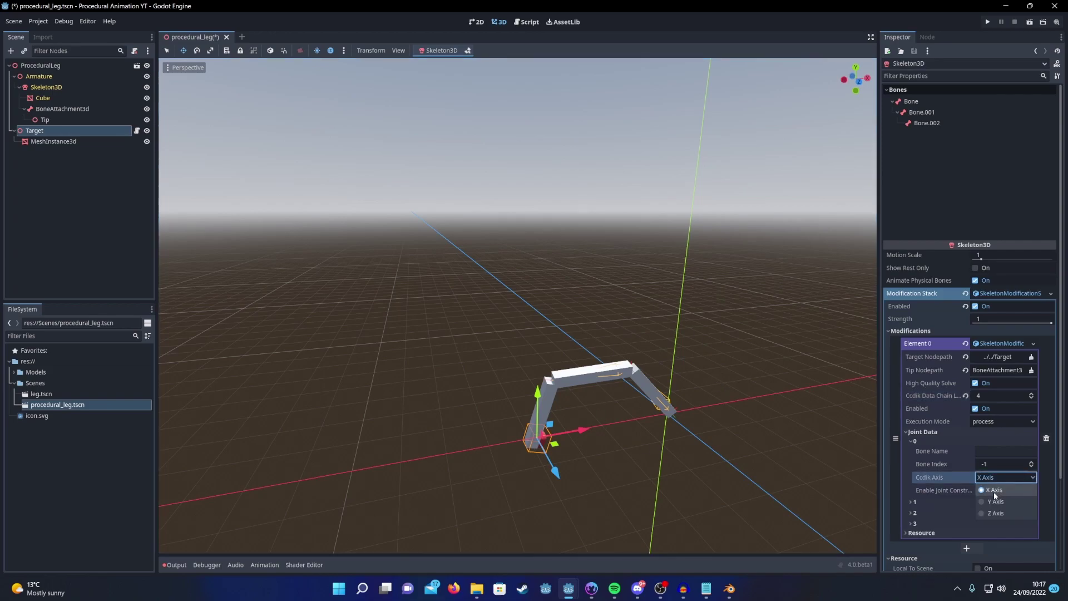
left_click(991, 505)
left_click(1030, 462)
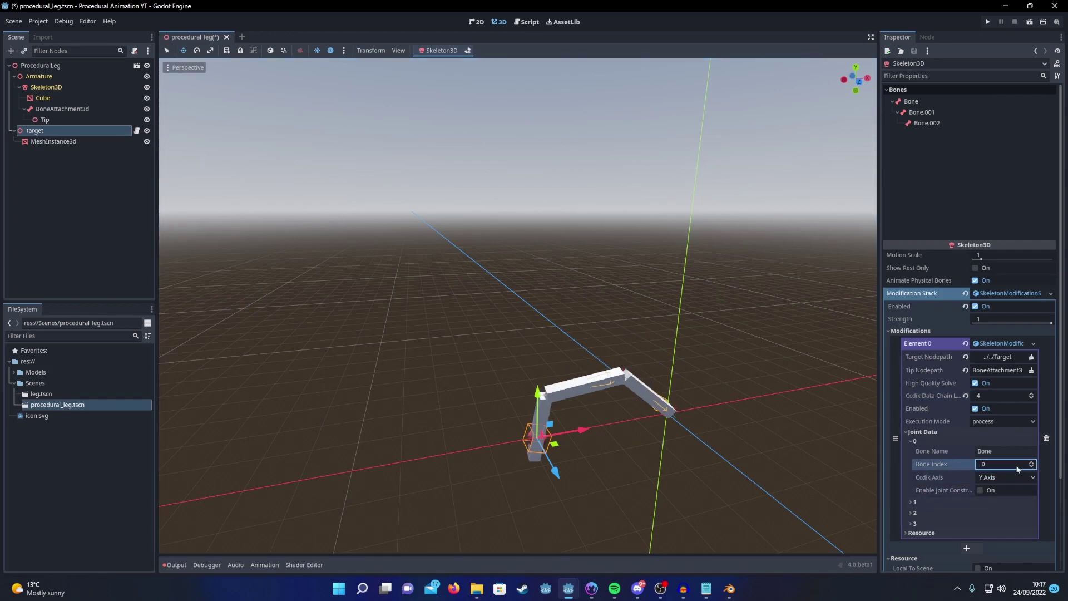
left_click(914, 501)
left_click(1032, 524)
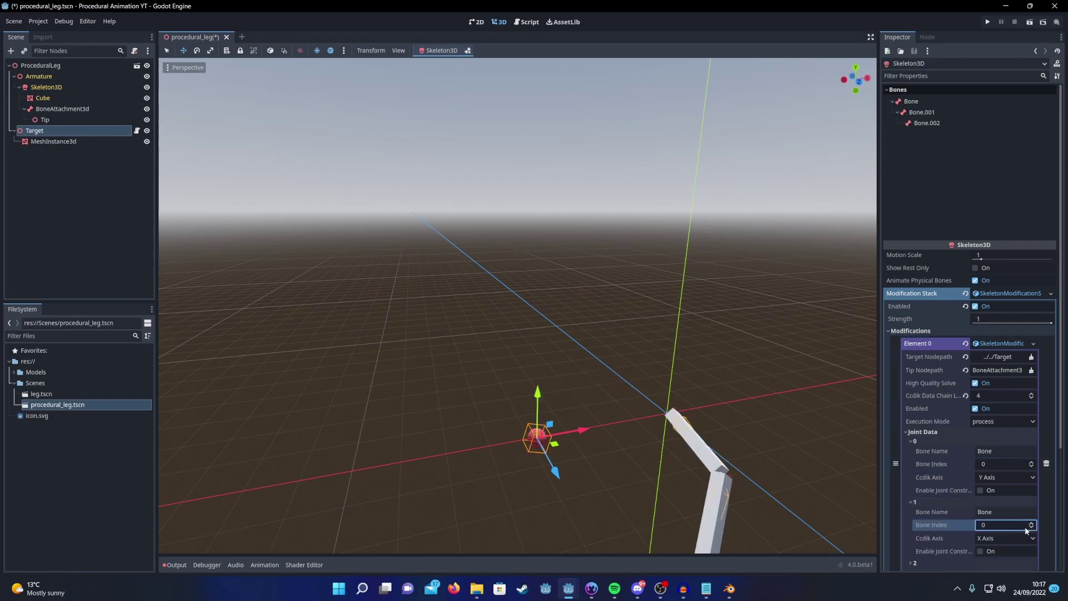
left_click(1008, 537)
left_click(996, 569)
Step: Assign Bone.001 to joint 2 and Bone.002 to joint 3, both solving on Z Axis
scroll(975, 481, "down", 3)
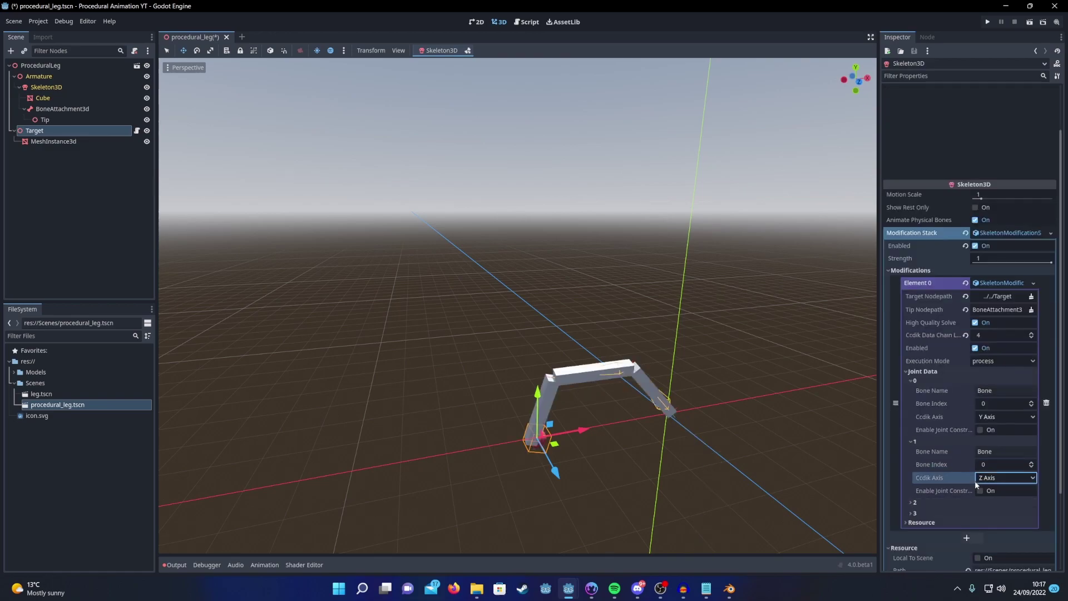
left_click(912, 442)
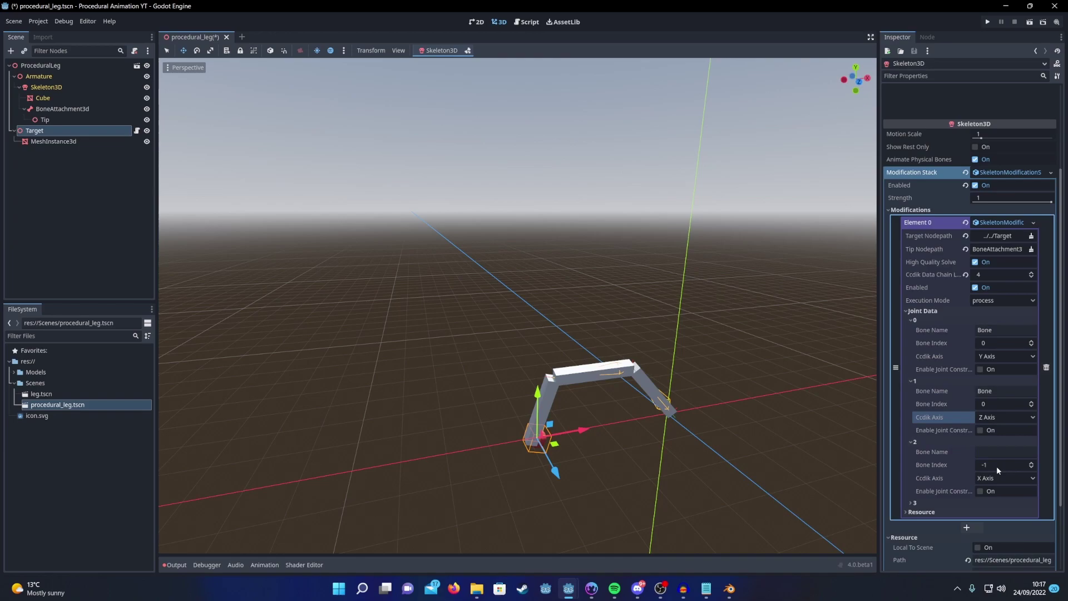
scroll(929, 131, "up", 3)
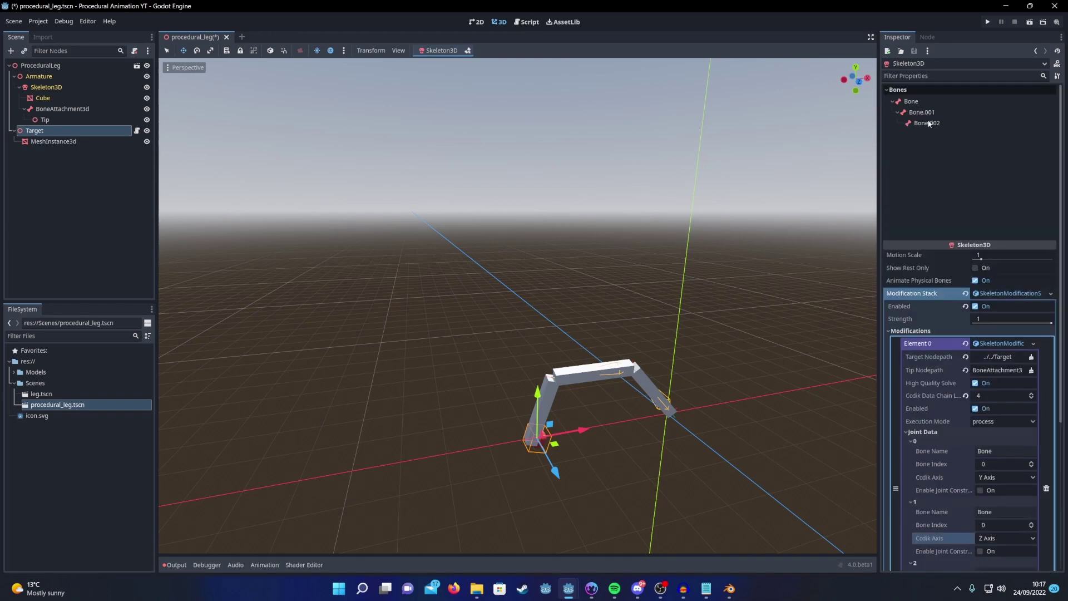
scroll(946, 209, "down", 5)
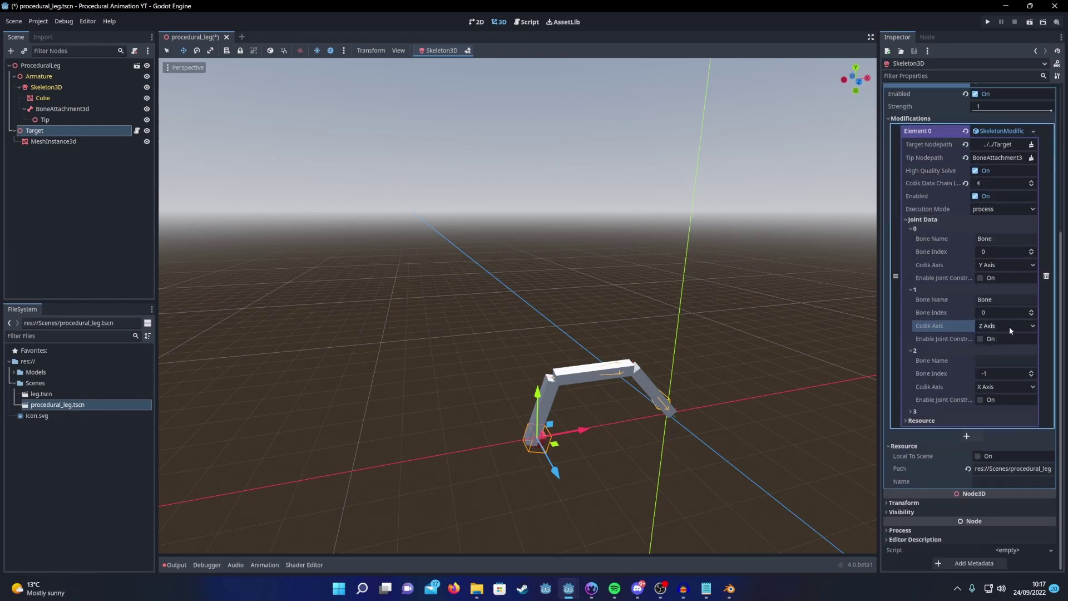
left_click(1031, 371)
left_click(1032, 372)
left_click(1010, 384)
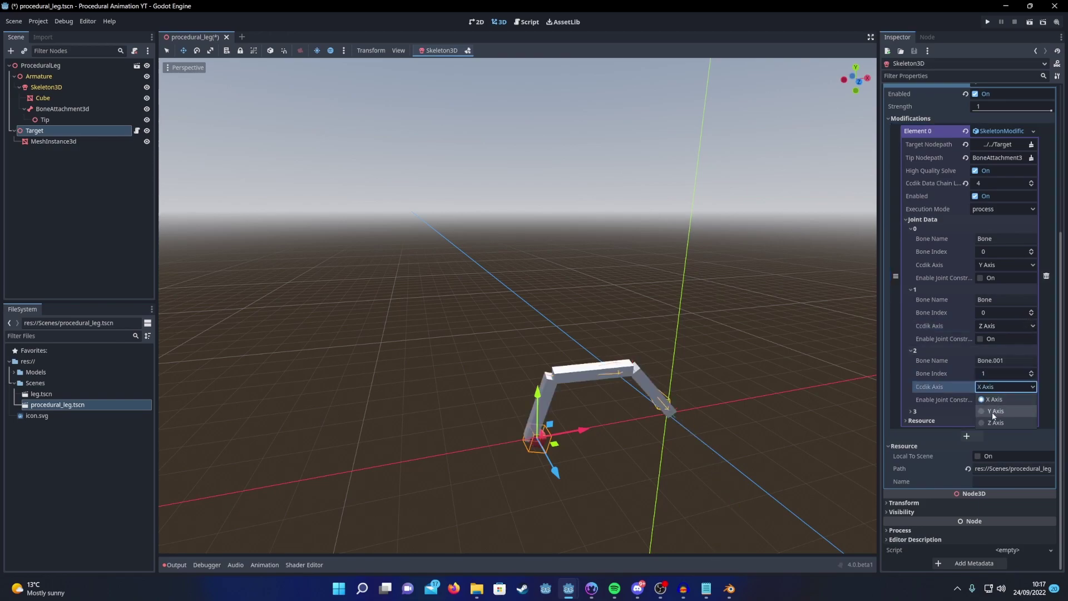
left_click(994, 425)
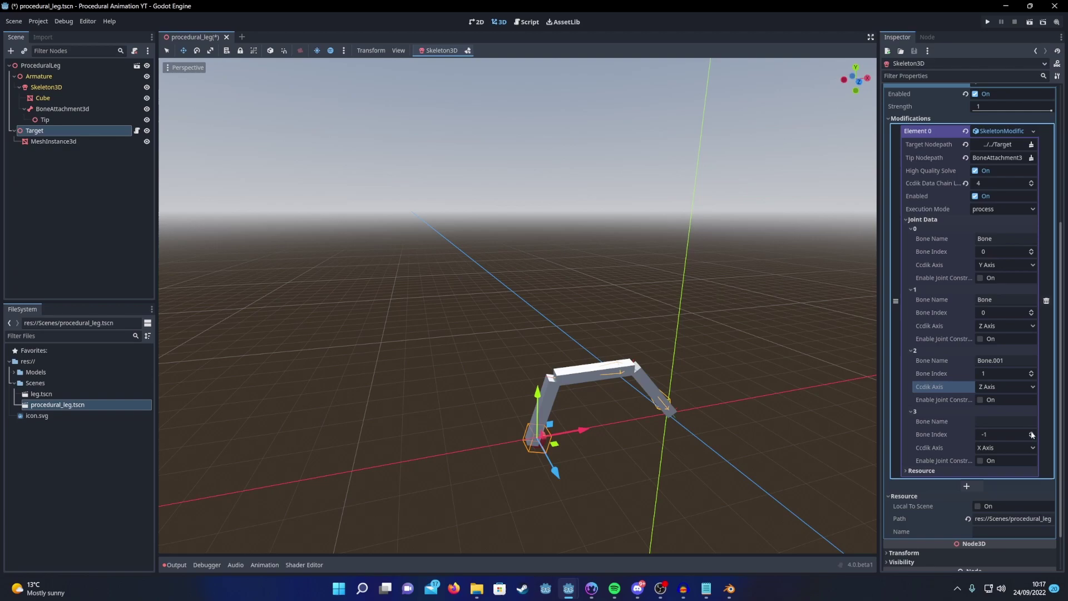
left_click(1031, 432)
left_click(1032, 433)
left_click(1032, 432)
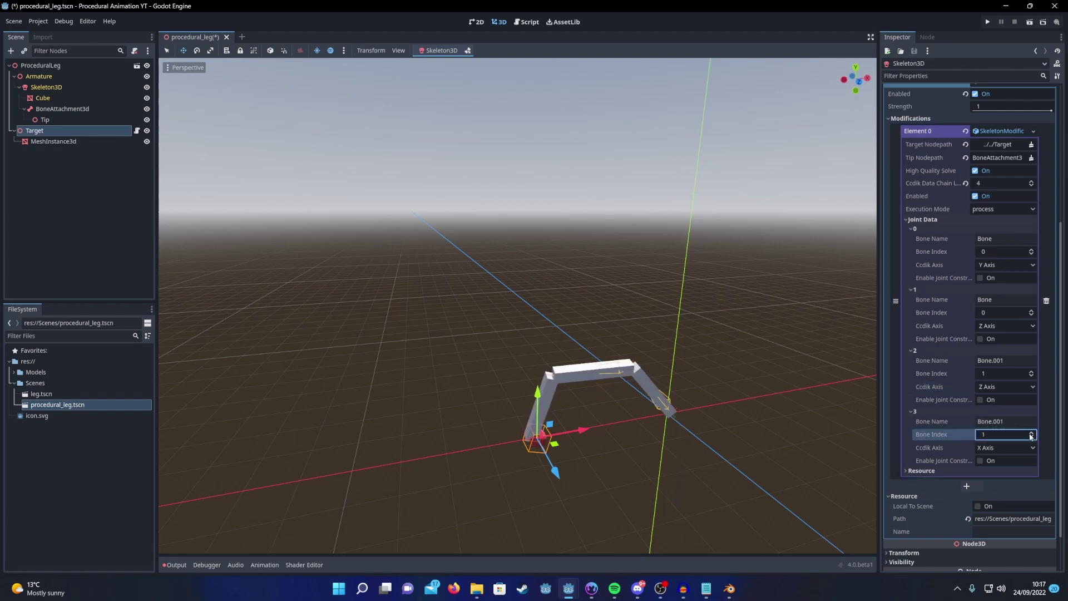
left_click(1002, 450)
left_click(994, 483)
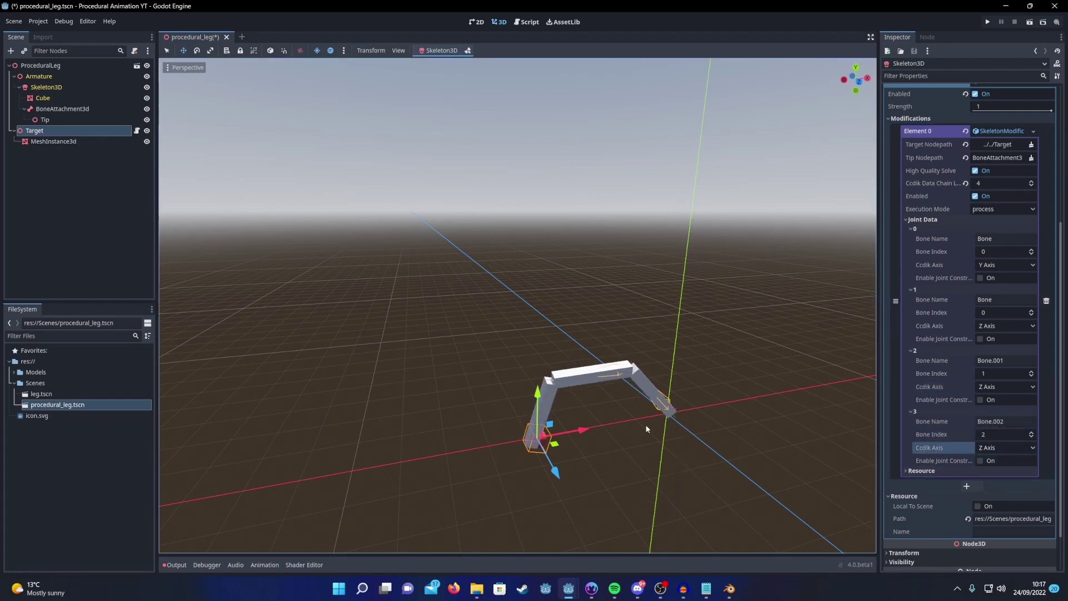
left_click_drag(553, 429, 560, 470)
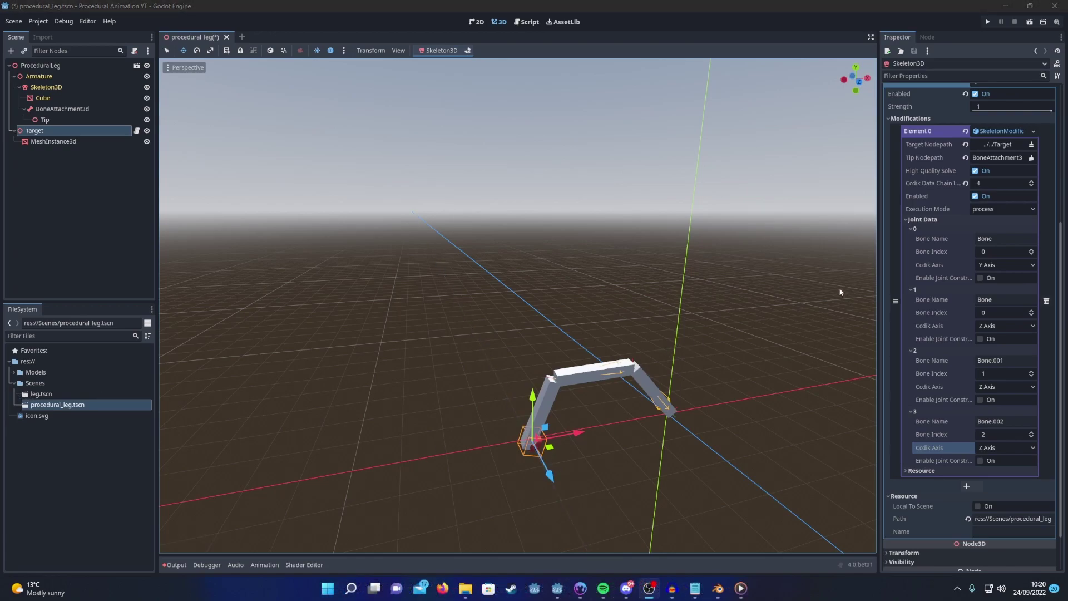
left_click(980, 277)
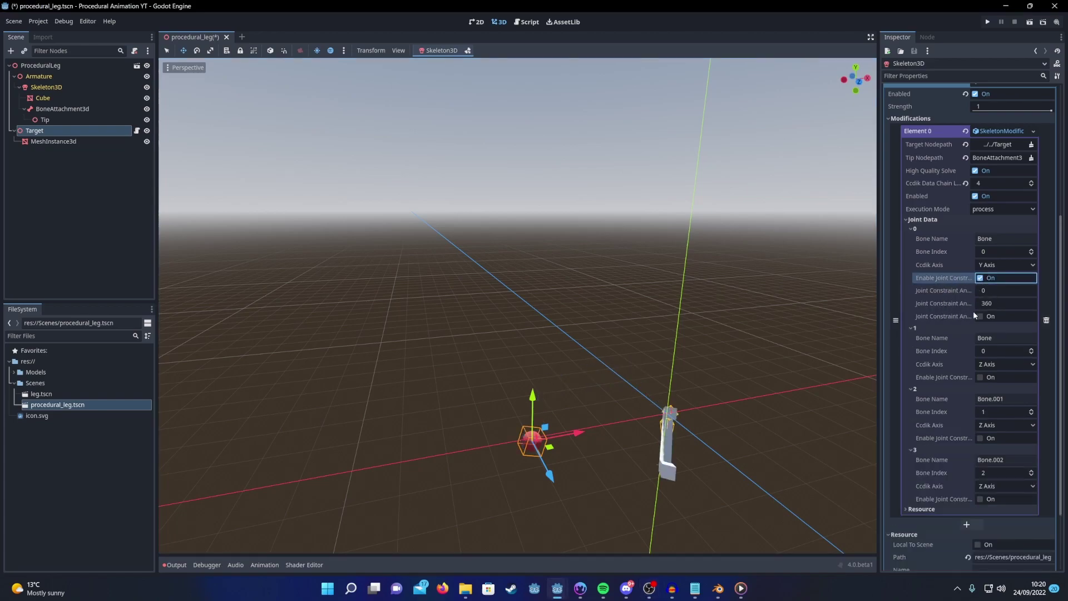
left_click(980, 277)
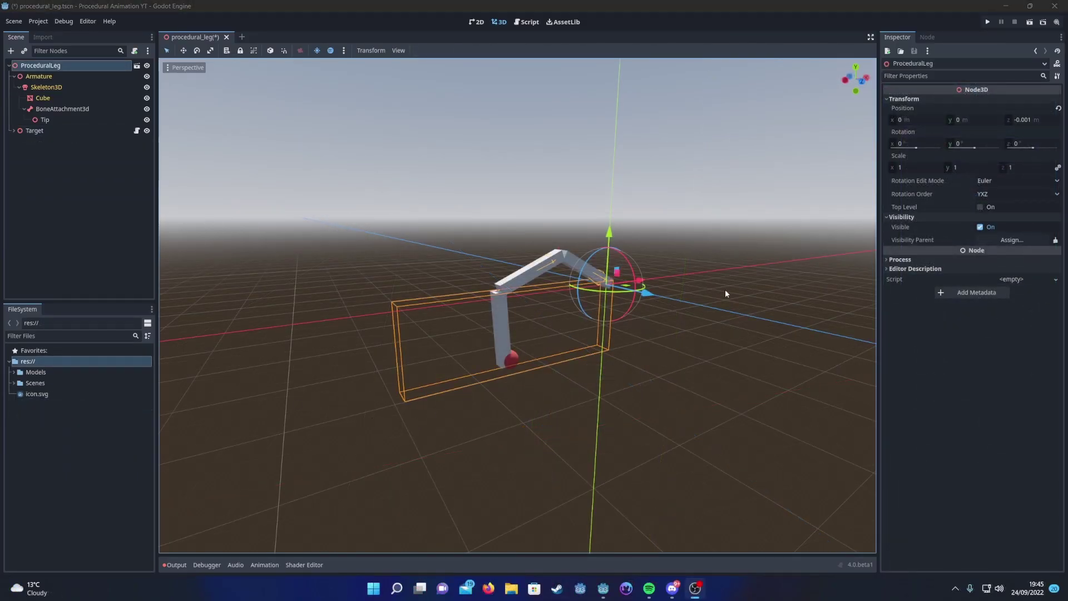
Step: Switch the viewport to the left-side view and drag the leg to test its bending
left_click(780, 27)
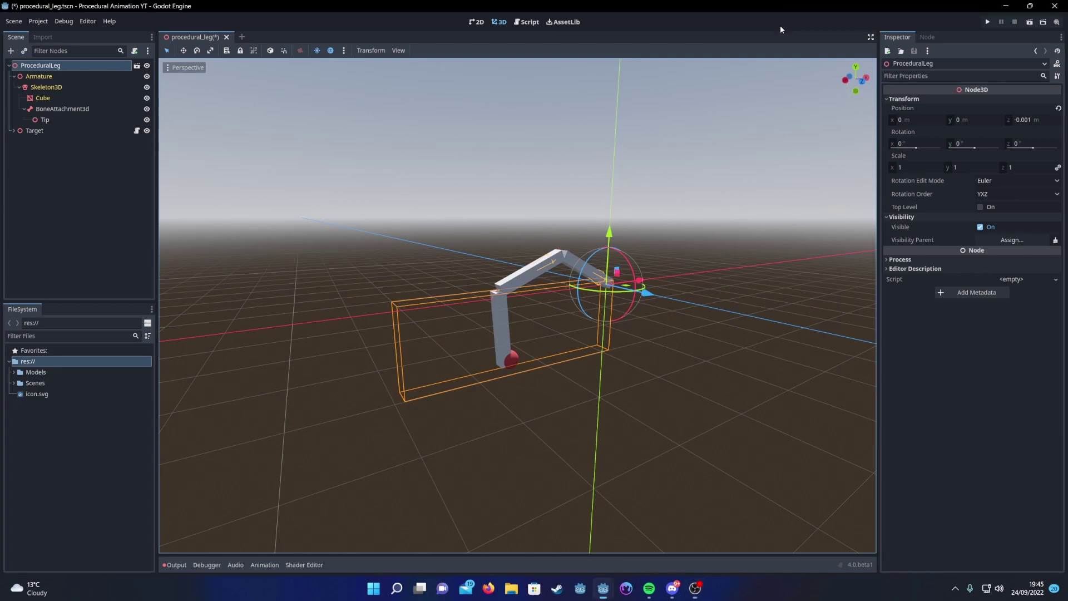
left_click(844, 81)
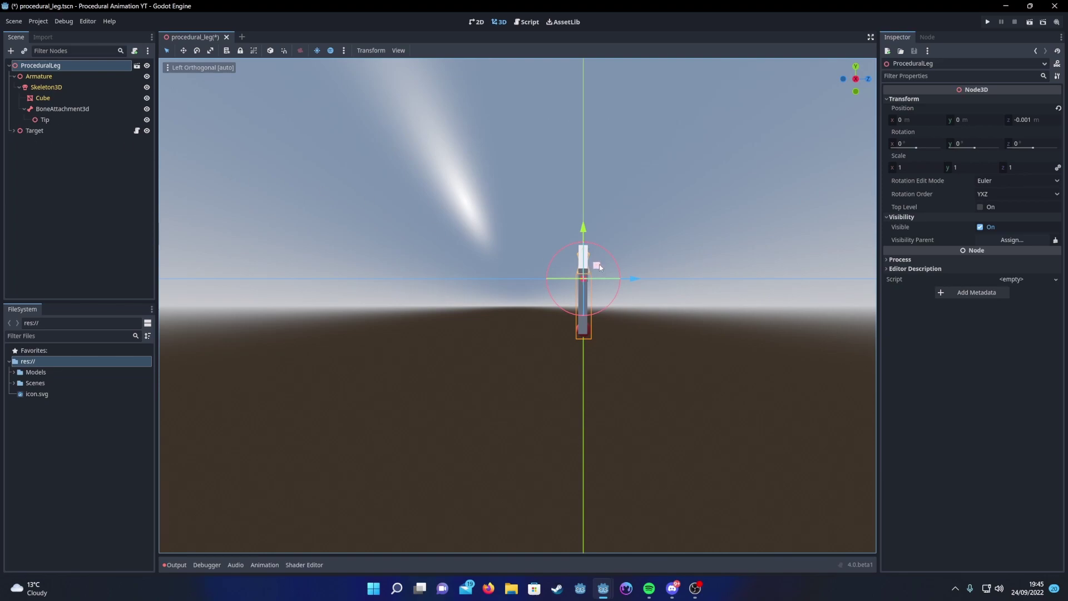
mouse_move(597, 265)
left_mouse_down()
mouse_move(558, 226)
mouse_move(517, 273)
mouse_move(620, 305)
mouse_move(622, 232)
mouse_move(546, 269)
mouse_move(628, 272)
mouse_move(597, 251)
left_mouse_up()
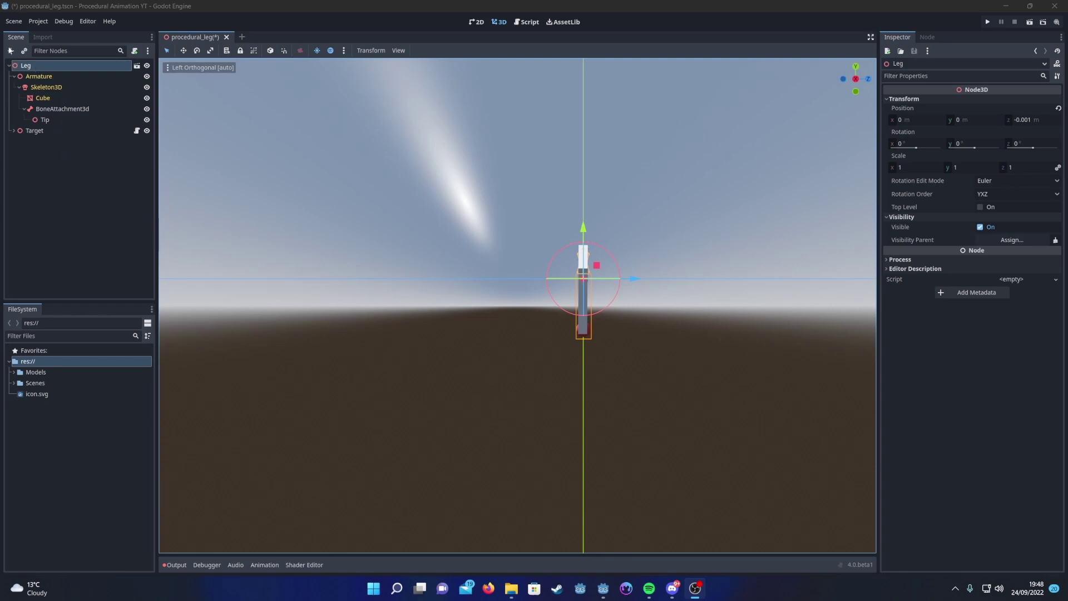
Step: Add a plain Node under Leg, reparent Target into it, and move Leg to confirm Target stays put
left_click(11, 50)
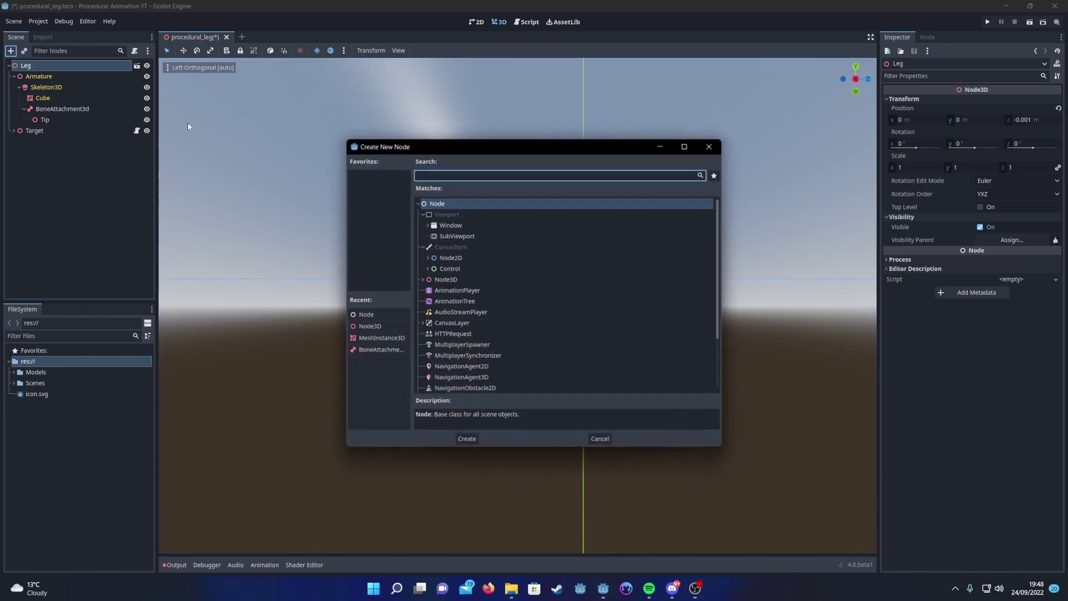
double_click(439, 204)
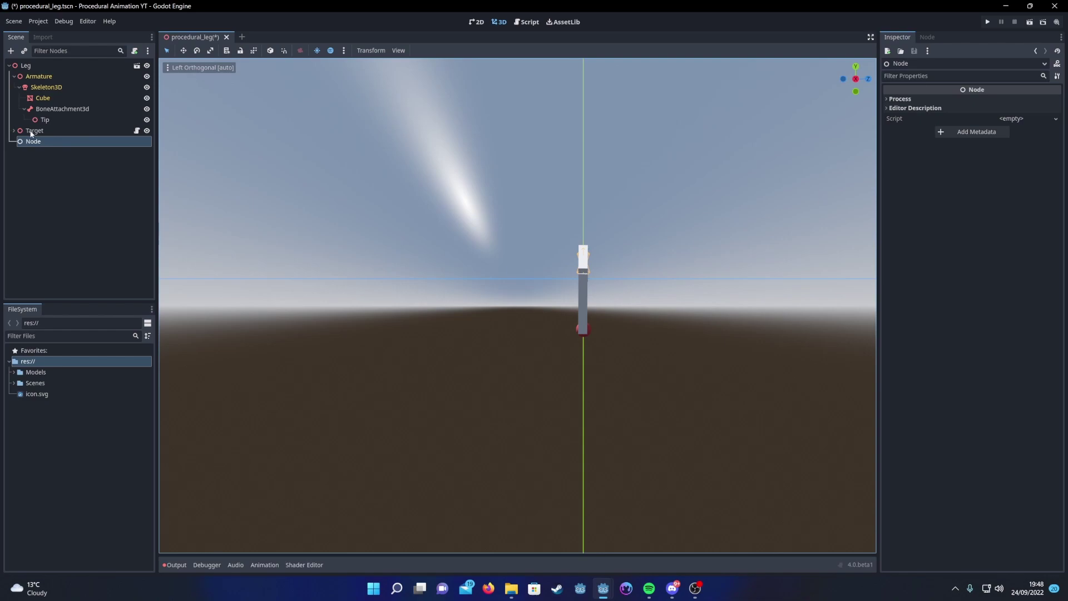
left_click_drag(33, 132, 44, 147)
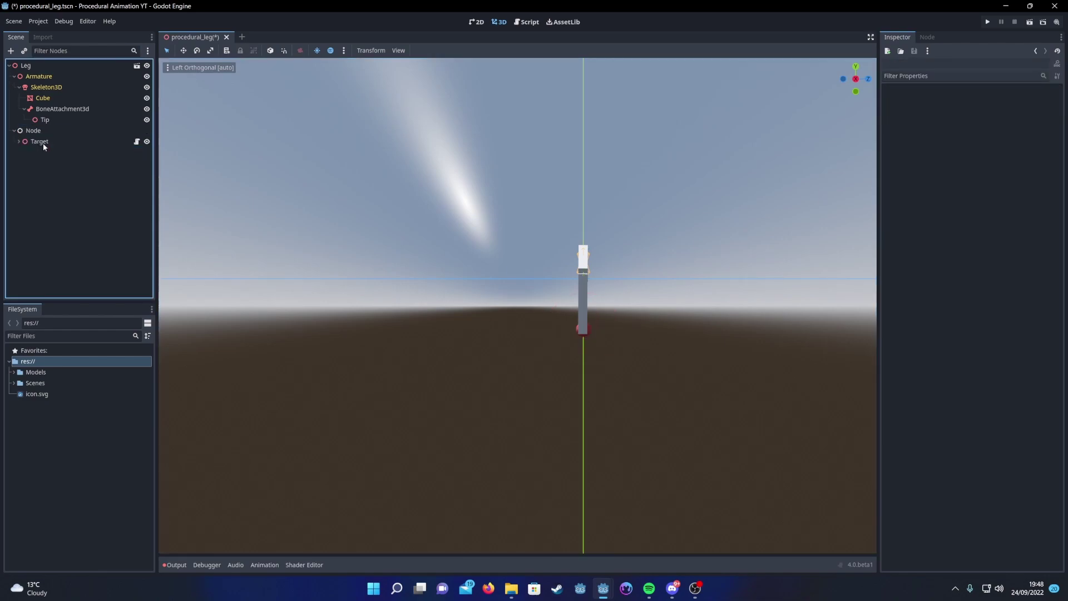
left_click(25, 65)
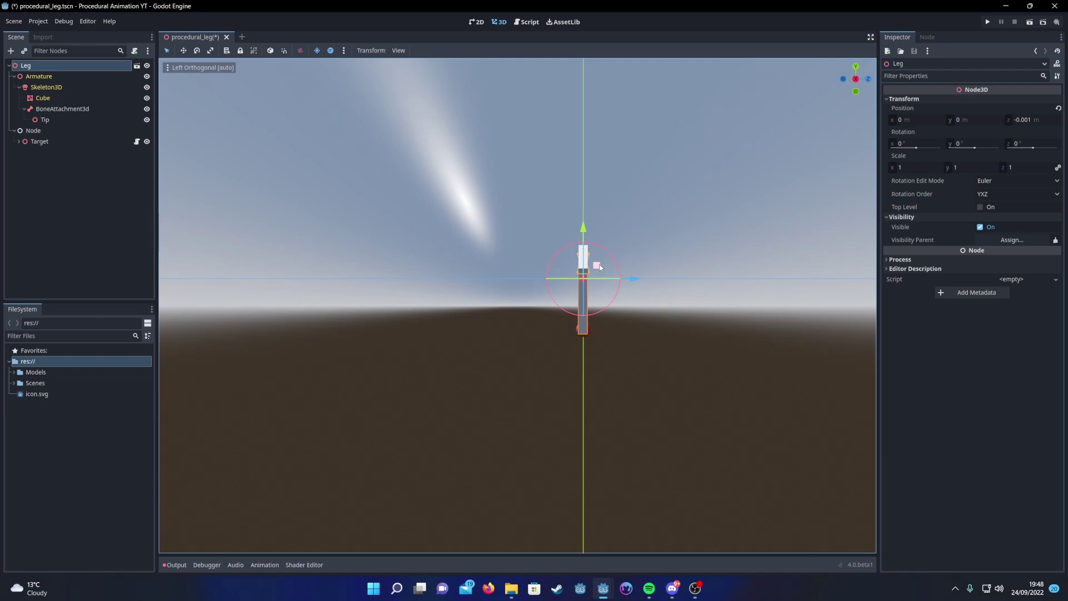
mouse_move(599, 264)
left_mouse_down()
mouse_move(560, 279)
mouse_move(598, 325)
mouse_move(647, 300)
mouse_move(622, 253)
mouse_move(596, 251)
left_mouse_up()
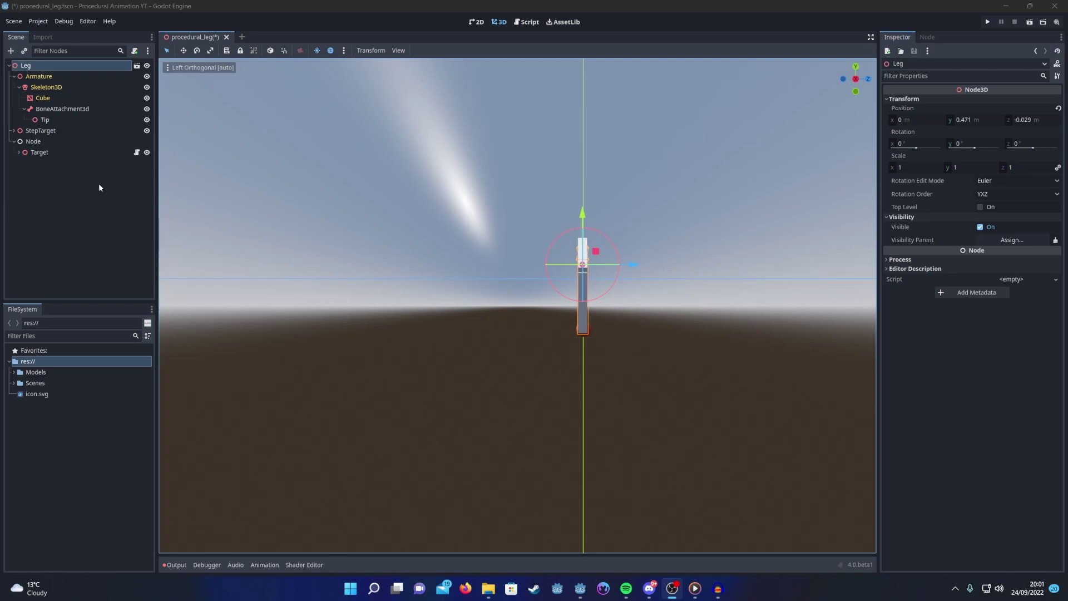
Step: Slide StepTarget along Z to -1.484, beside the foot
left_click(38, 131)
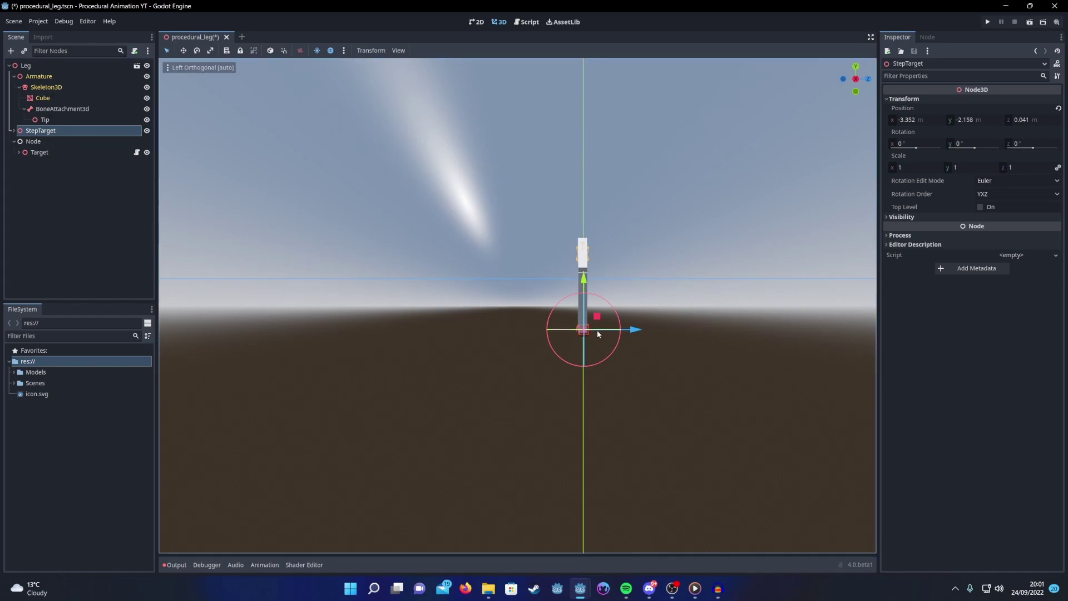
left_click_drag(635, 332, 588, 330)
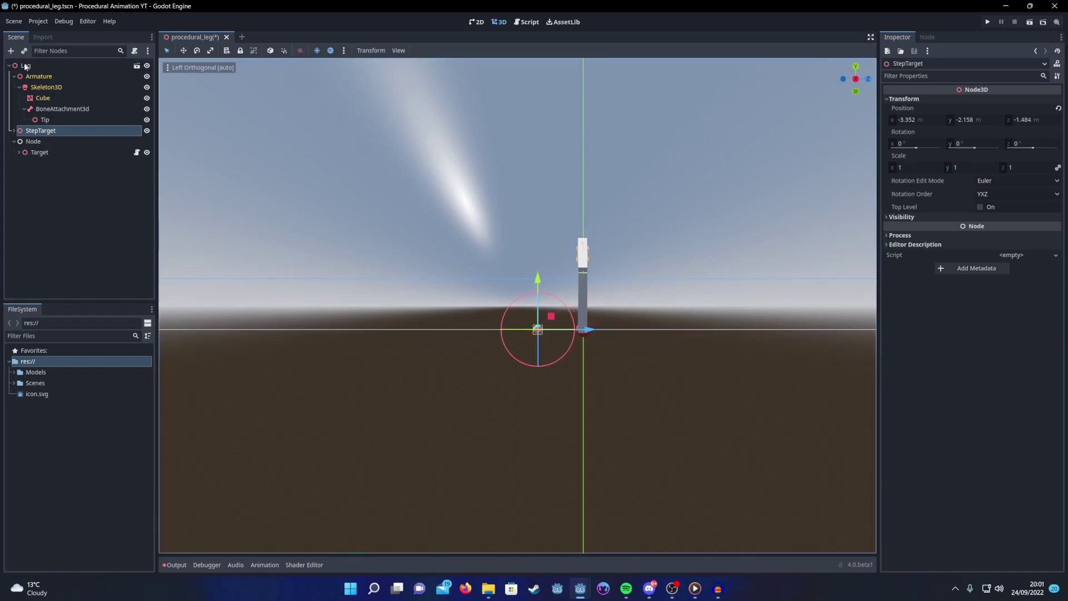
Step: Shift Leg along Z twice, each time dragging Target onto the StepTarget spot
left_click(41, 66)
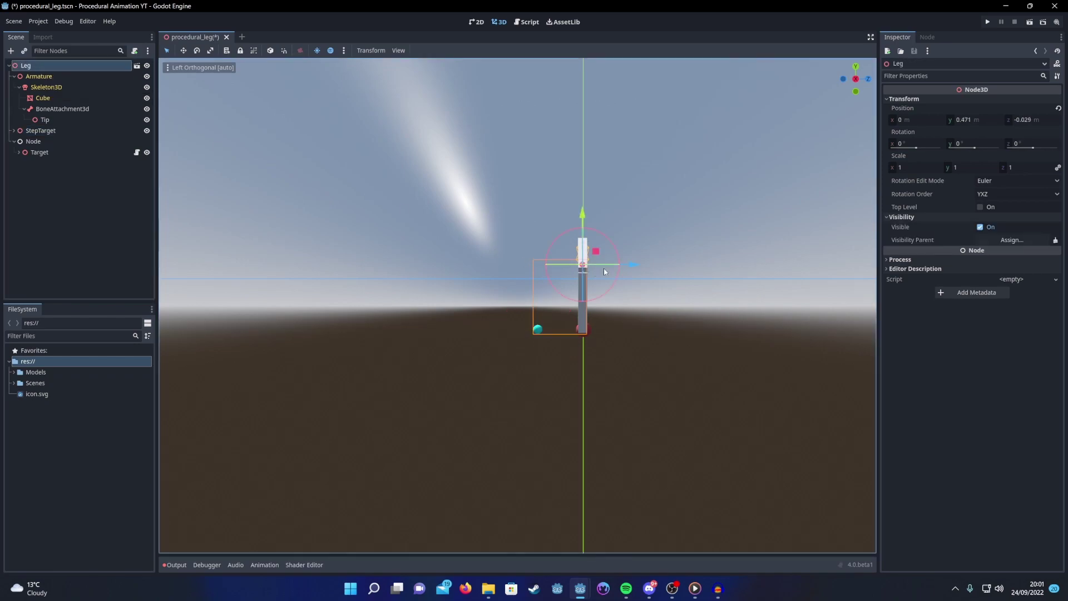
left_click_drag(636, 264, 558, 265)
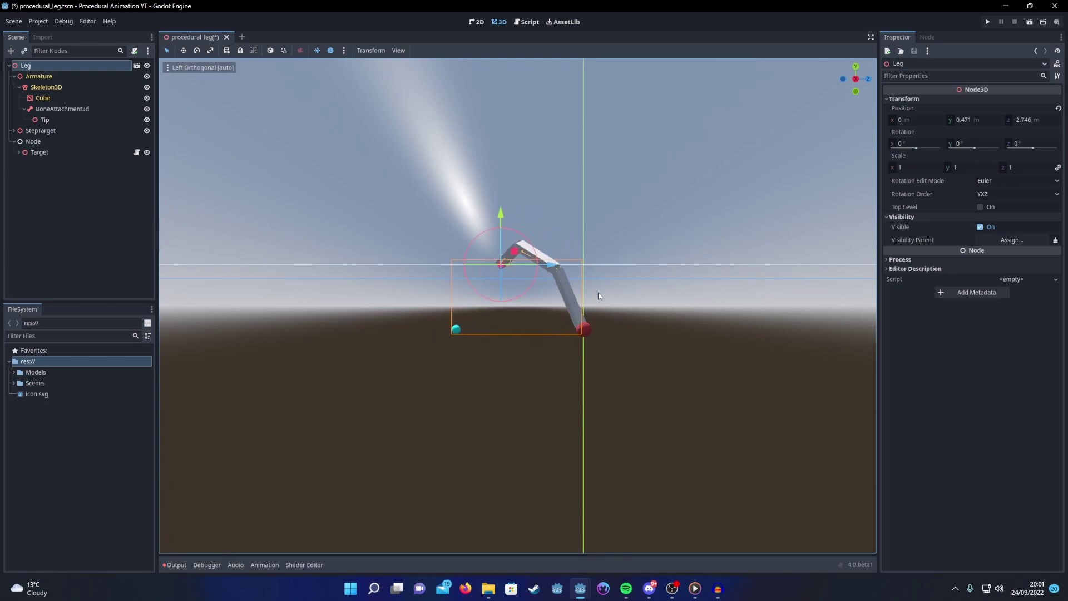
left_click(584, 328)
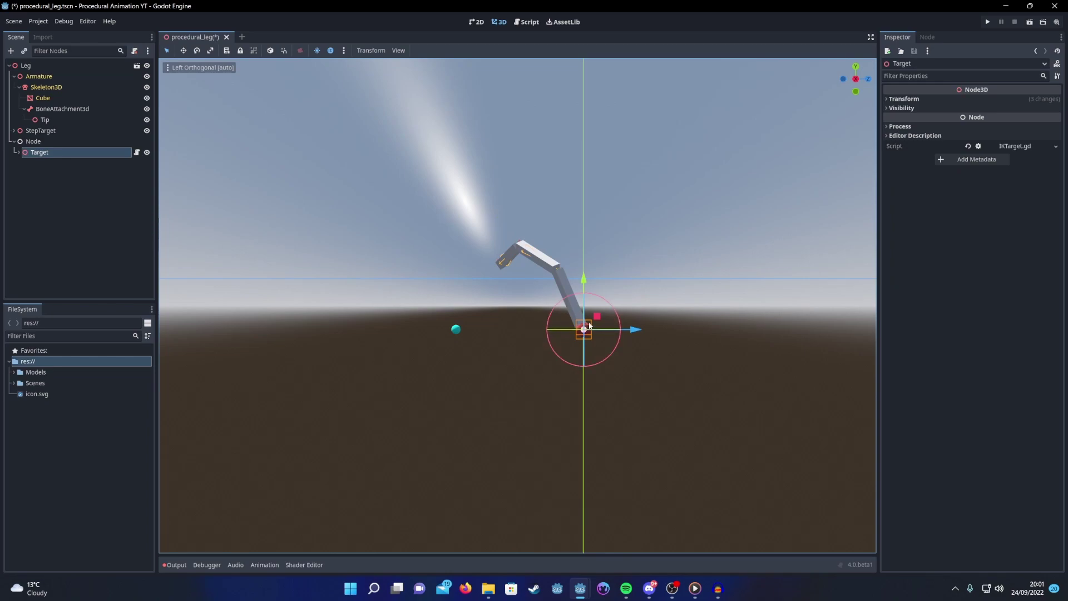
left_click_drag(596, 317, 446, 317)
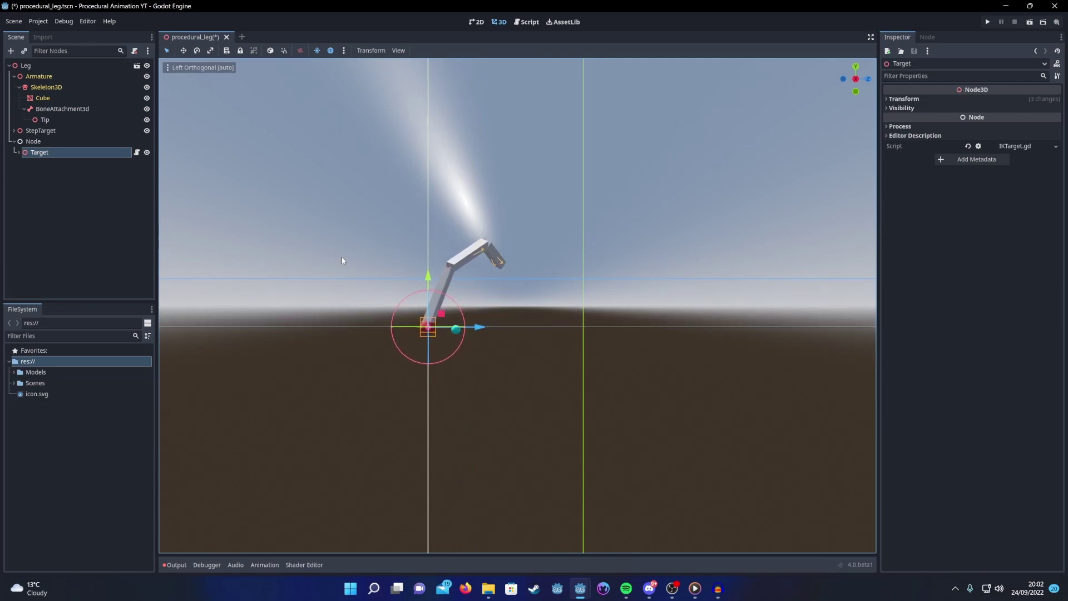
left_click(40, 65)
left_click_drag(553, 260, 395, 257)
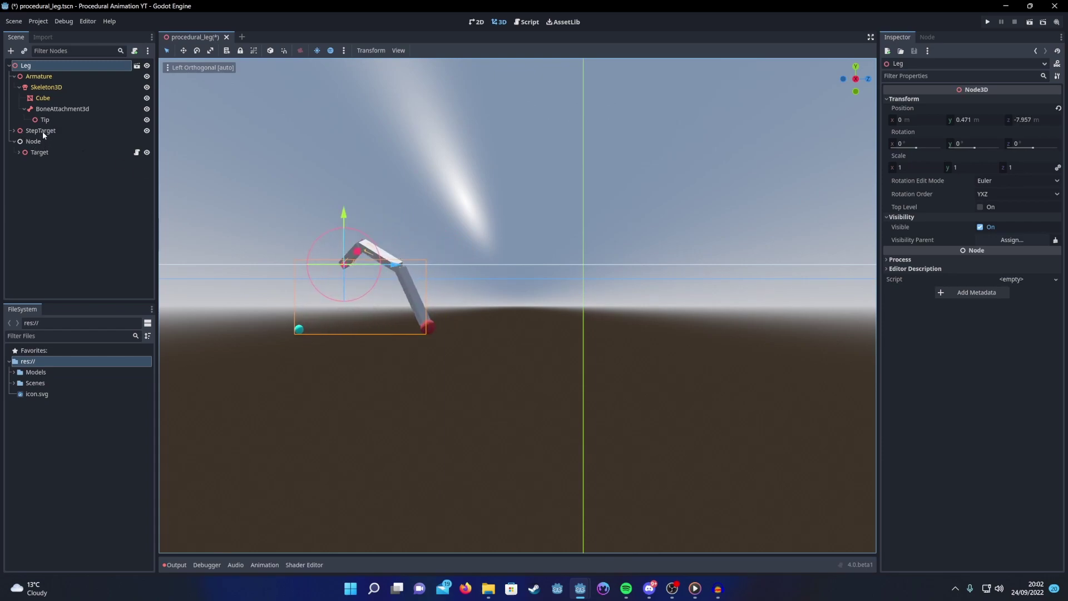
left_click(44, 151)
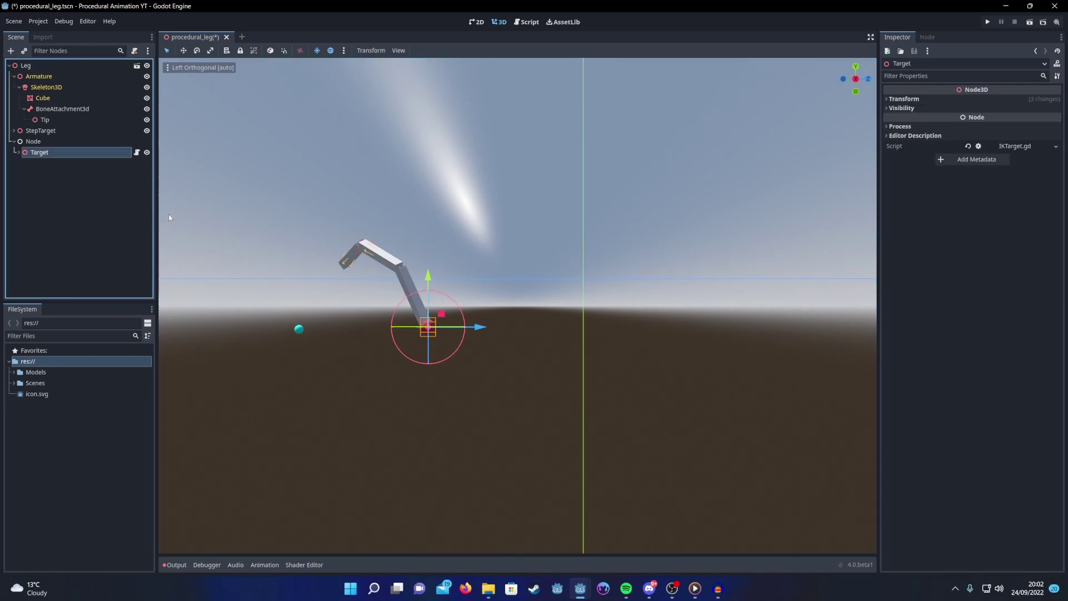
left_click_drag(440, 305, 307, 313)
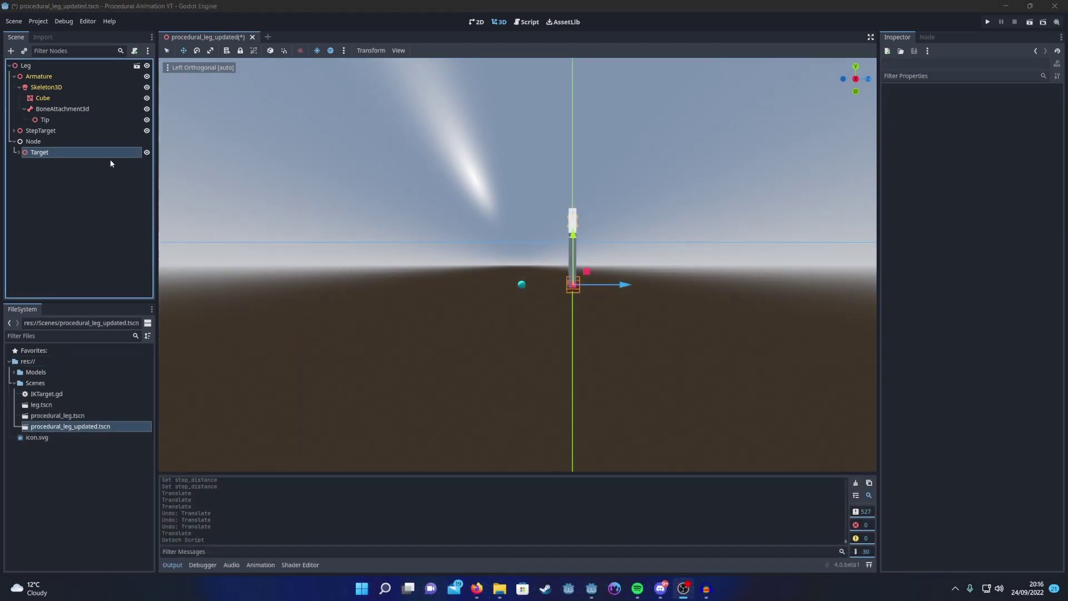
right_click(100, 156)
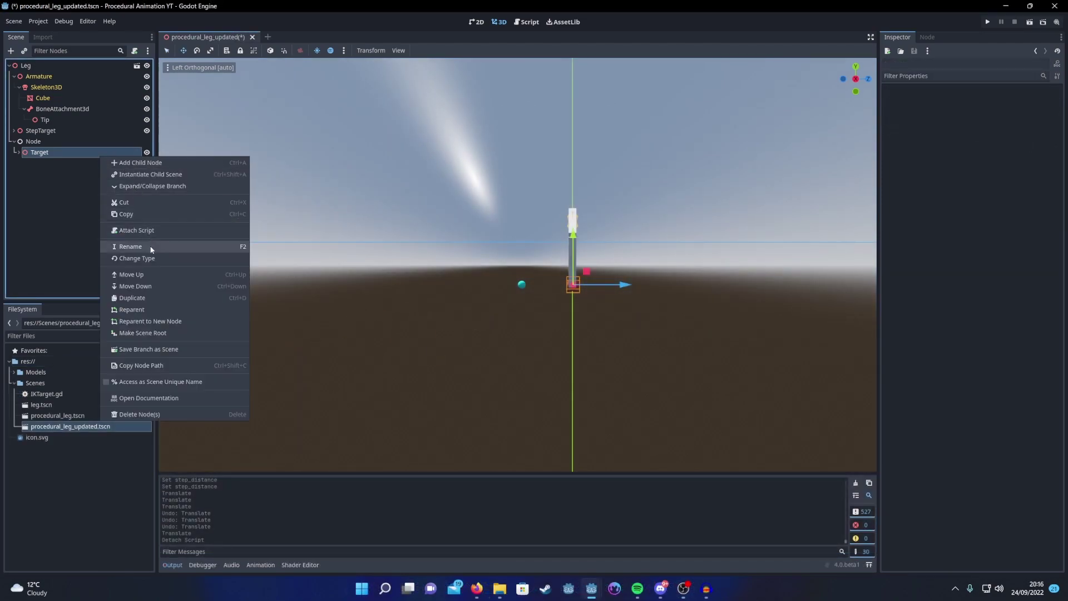
left_click(136, 231)
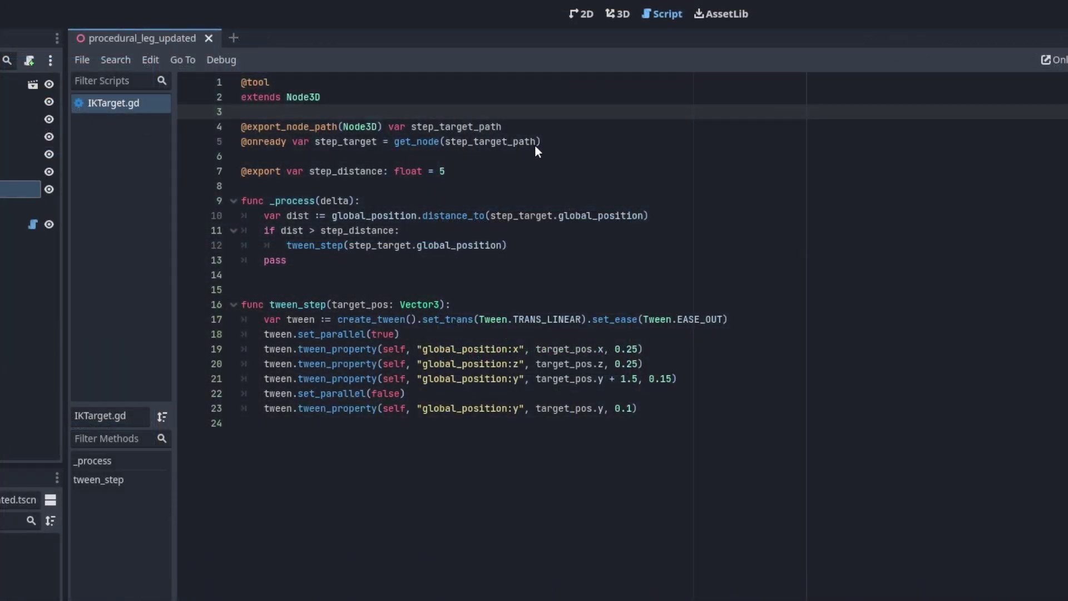
left_click_drag(540, 142, 235, 126)
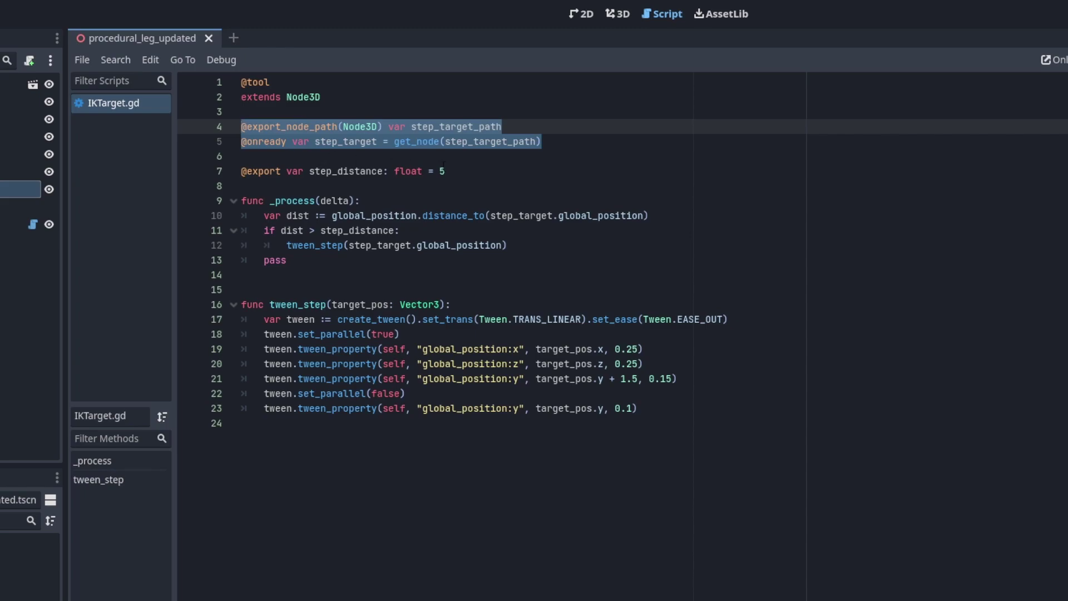
left_click_drag(456, 171, 235, 173)
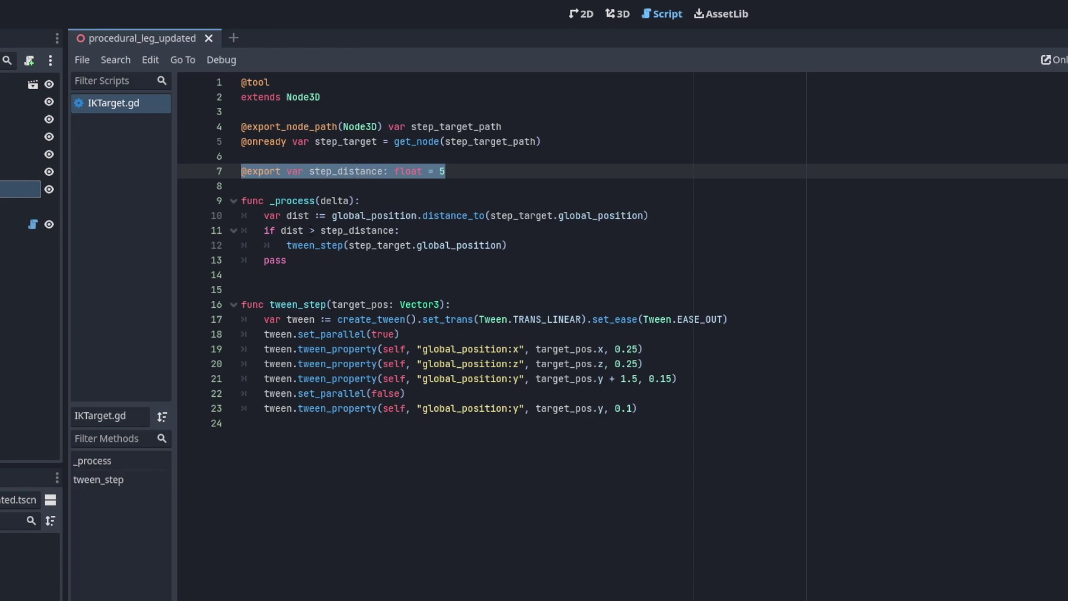
left_click_drag(306, 265, 219, 205)
left_click(338, 257)
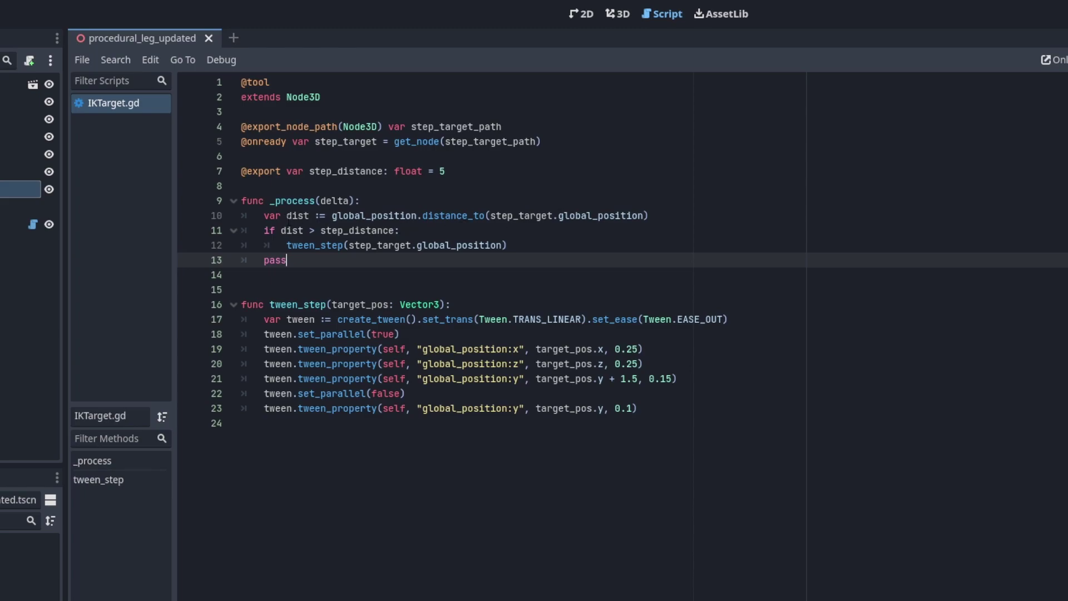
left_click_drag(287, 246, 509, 246)
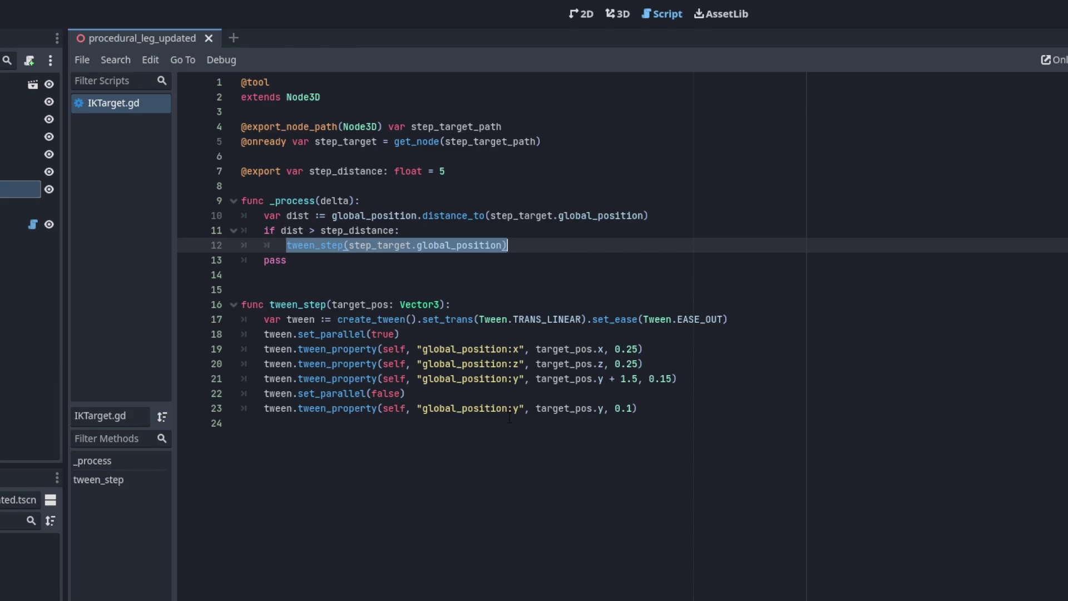
left_click(361, 545)
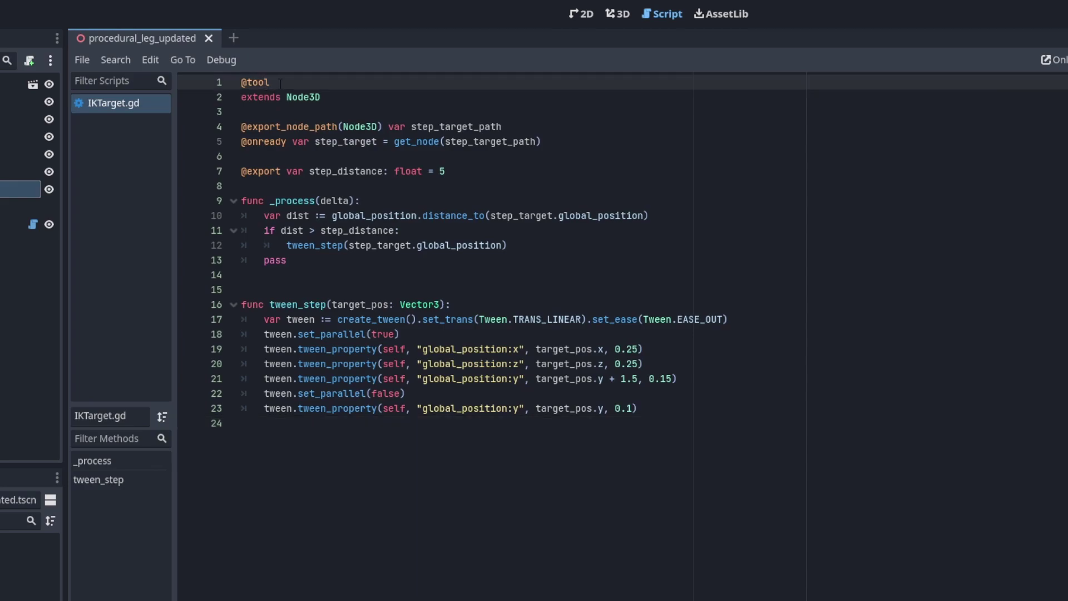
left_click_drag(270, 82, 241, 82)
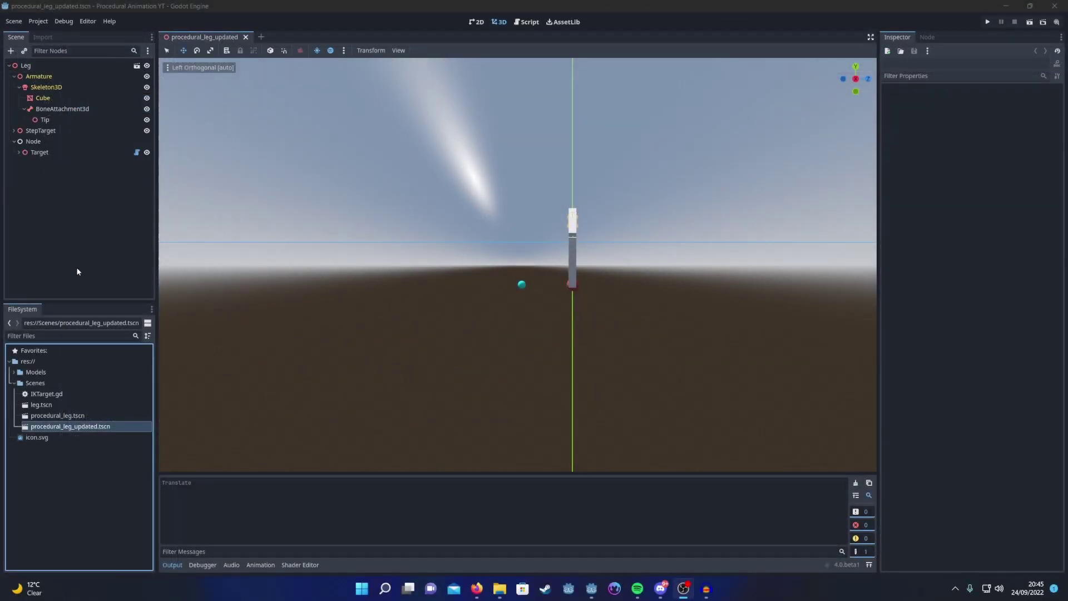
Step: Reload the procedural_leg_updated scene and drag Leg along Z to test automatic stepping
left_click(245, 36)
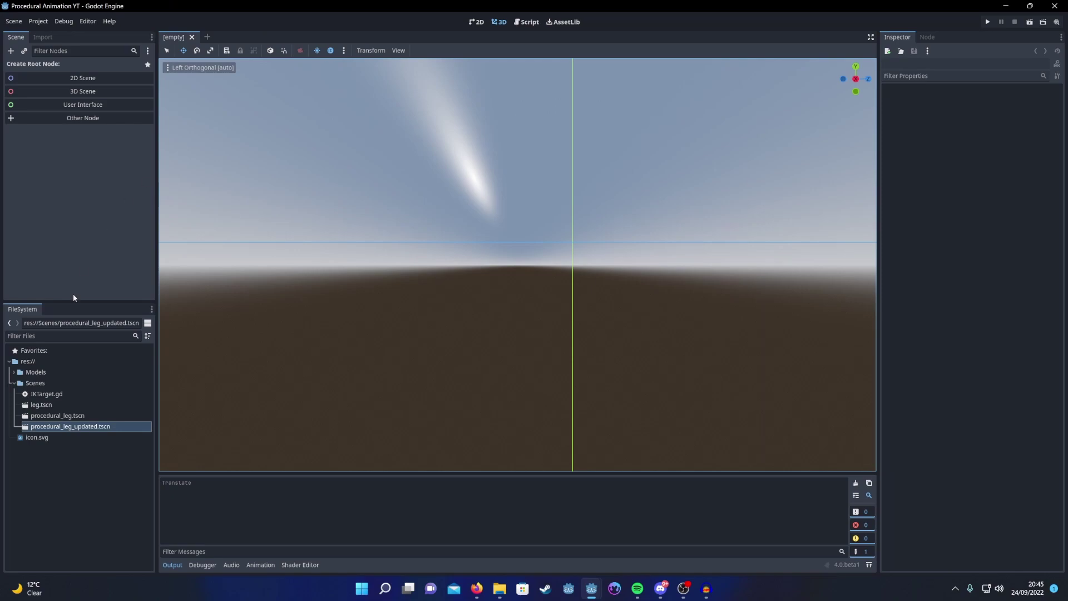
double_click(69, 426)
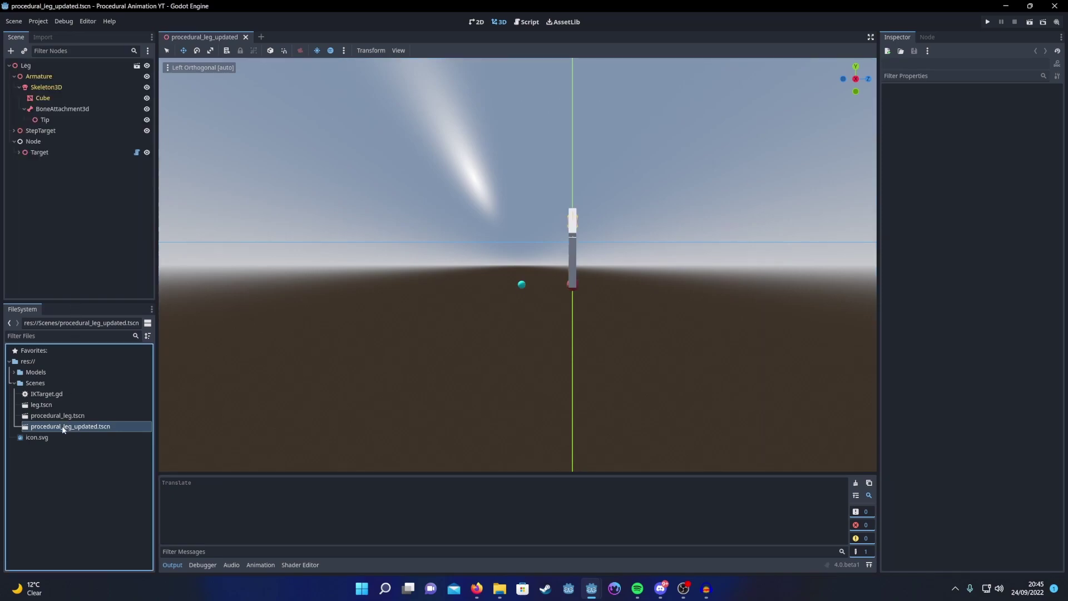
left_click(31, 65)
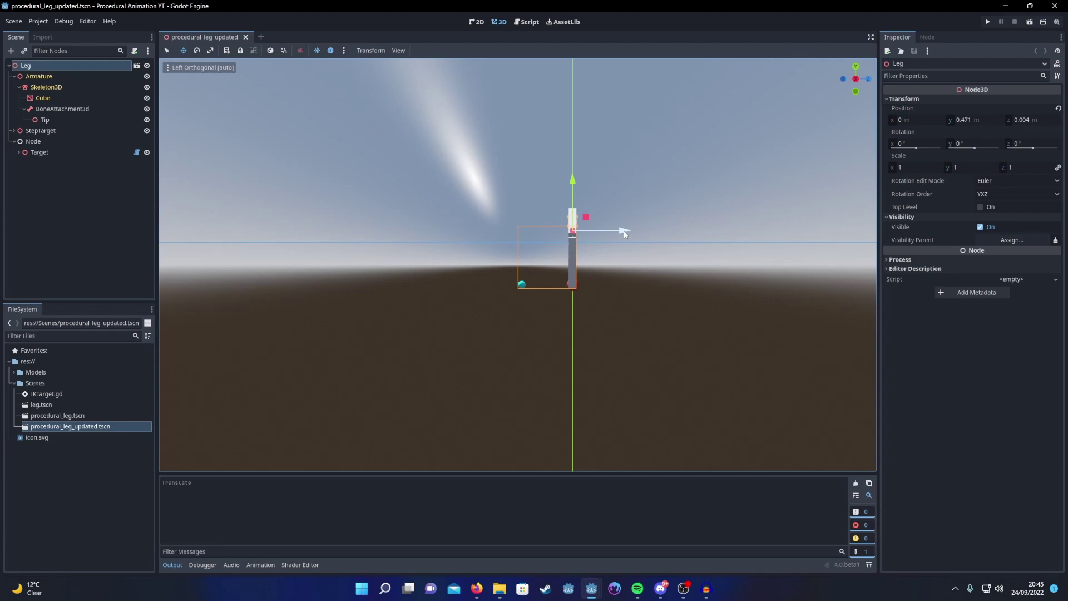
left_click_drag(623, 232, 414, 231)
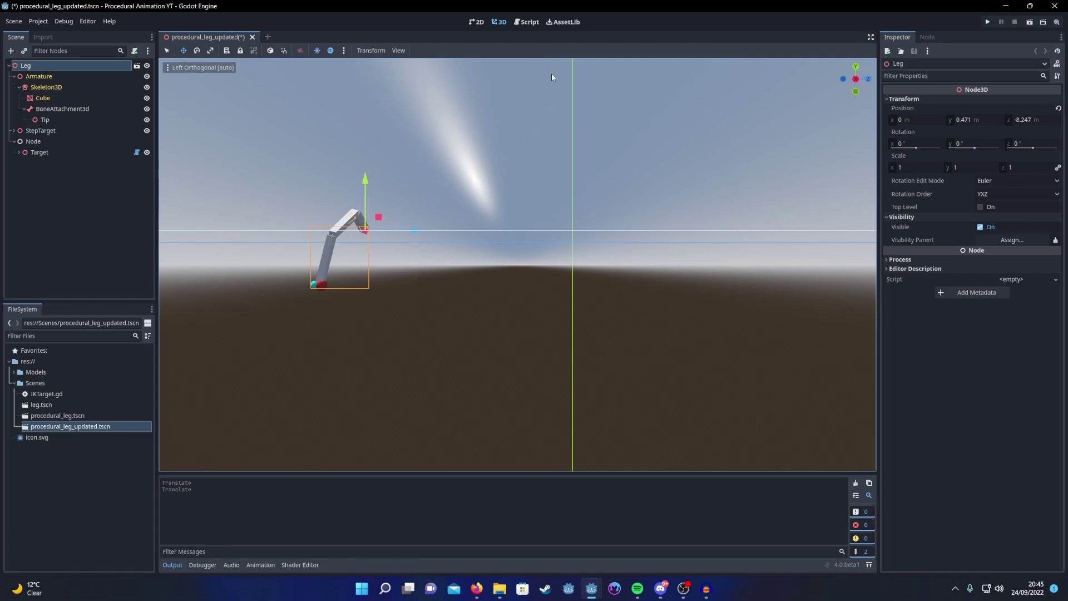
Step: Orbit closer and push Leg further back along Z to about -23.5
middle_click_drag(643, 148, 594, 216)
right_click_drag(594, 216, 638, 269)
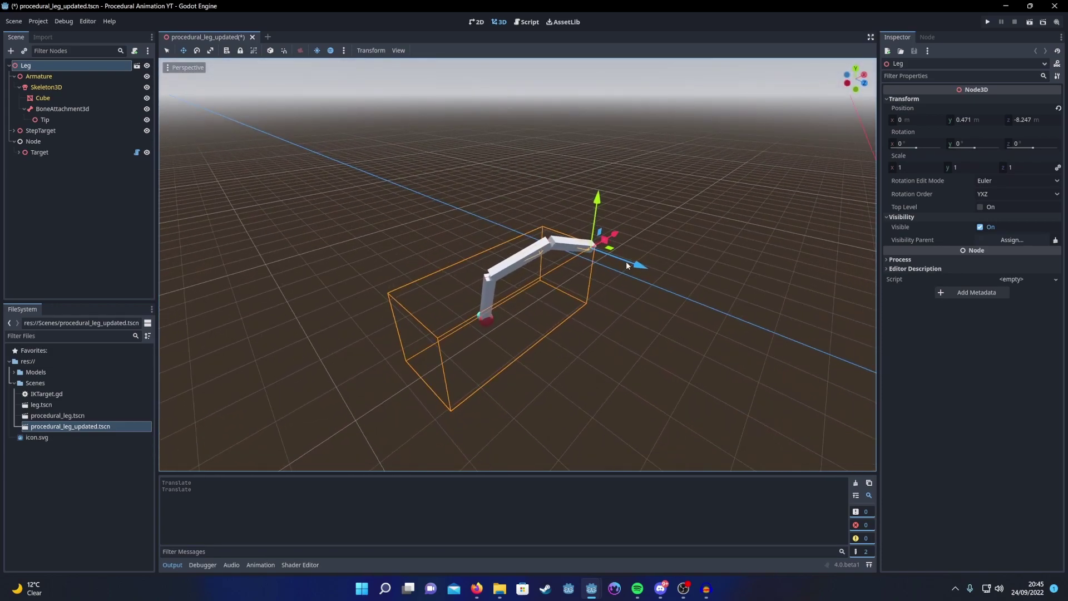
left_click_drag(637, 269, 399, 185)
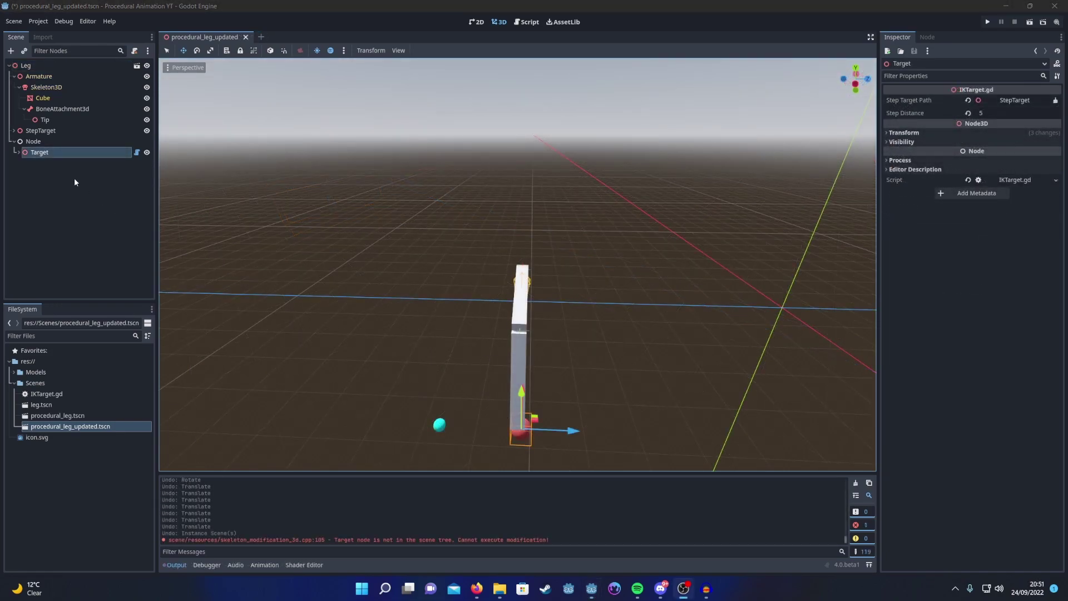
Step: Set the StepTarget raycast's Target Position y to 5
left_click(52, 131)
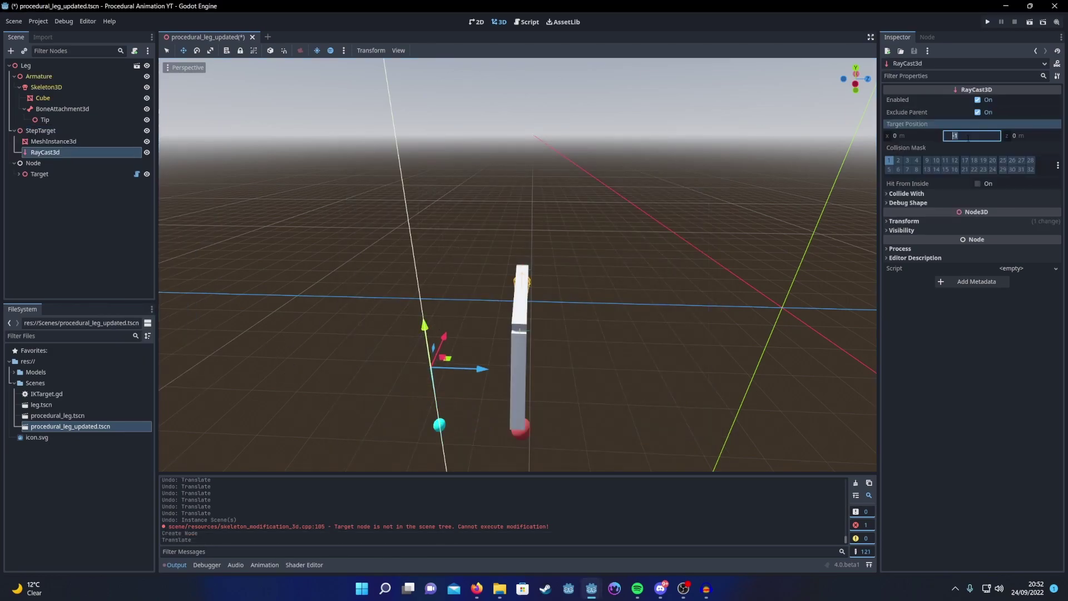
left_click(970, 136)
type("5")
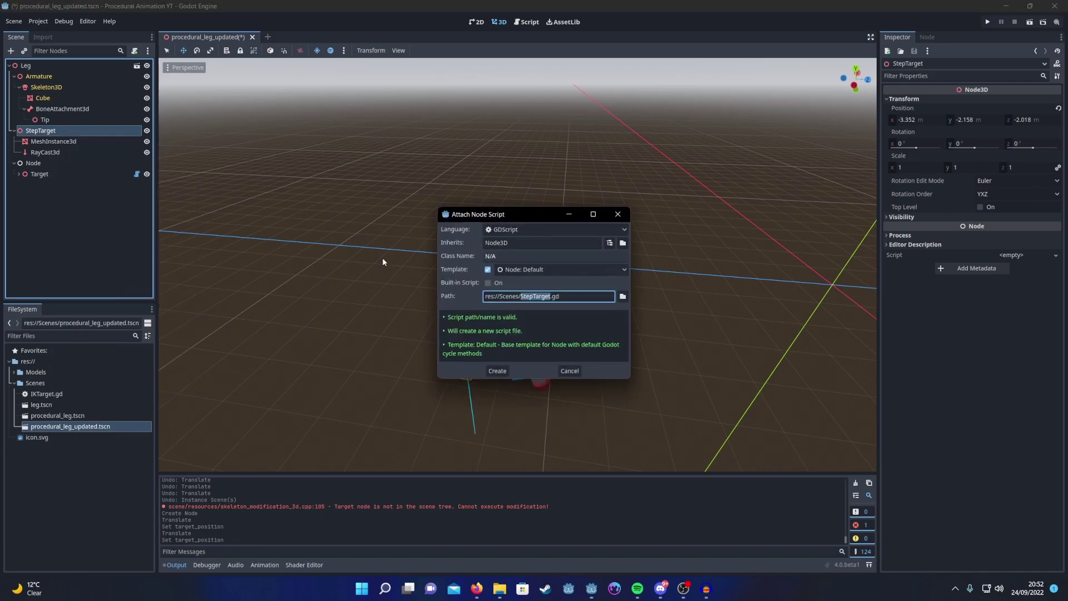
left_click(496, 370)
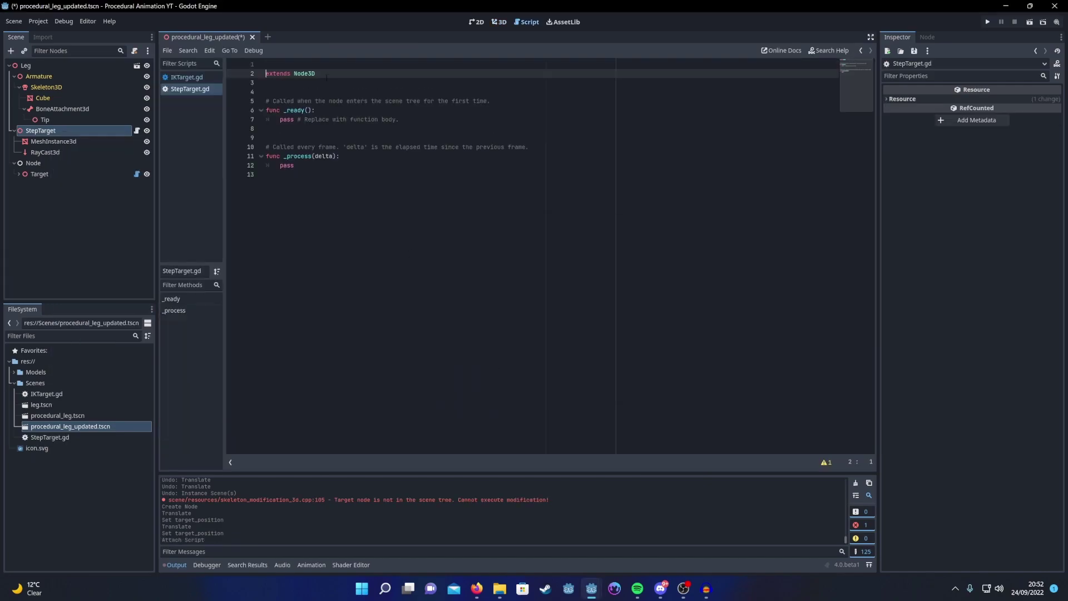
left_click(297, 85)
key("Return")
type("@onready ")
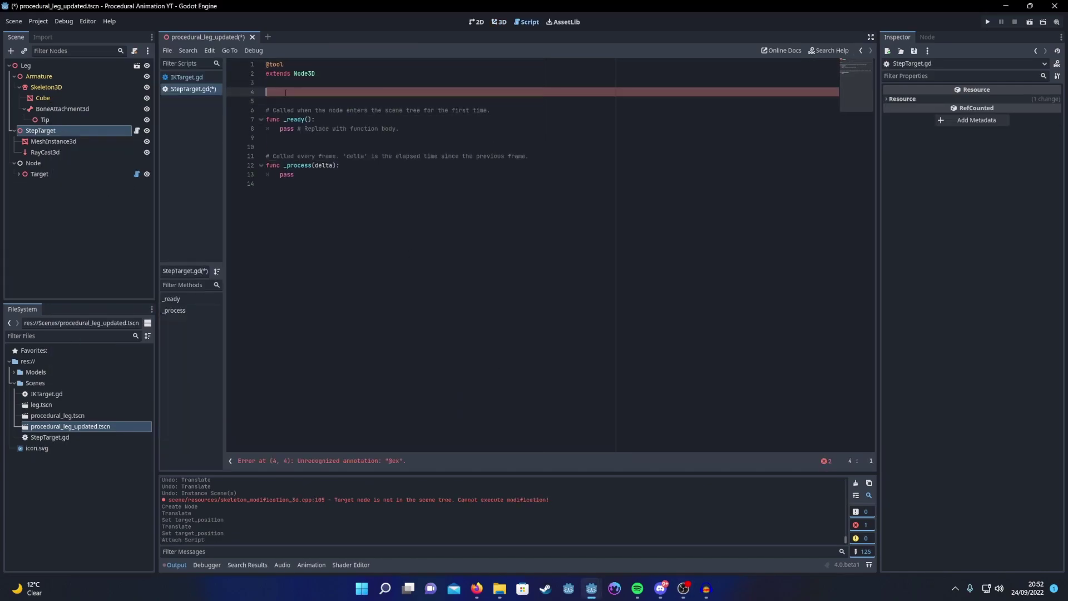
type("var ray := $RayCast3d")
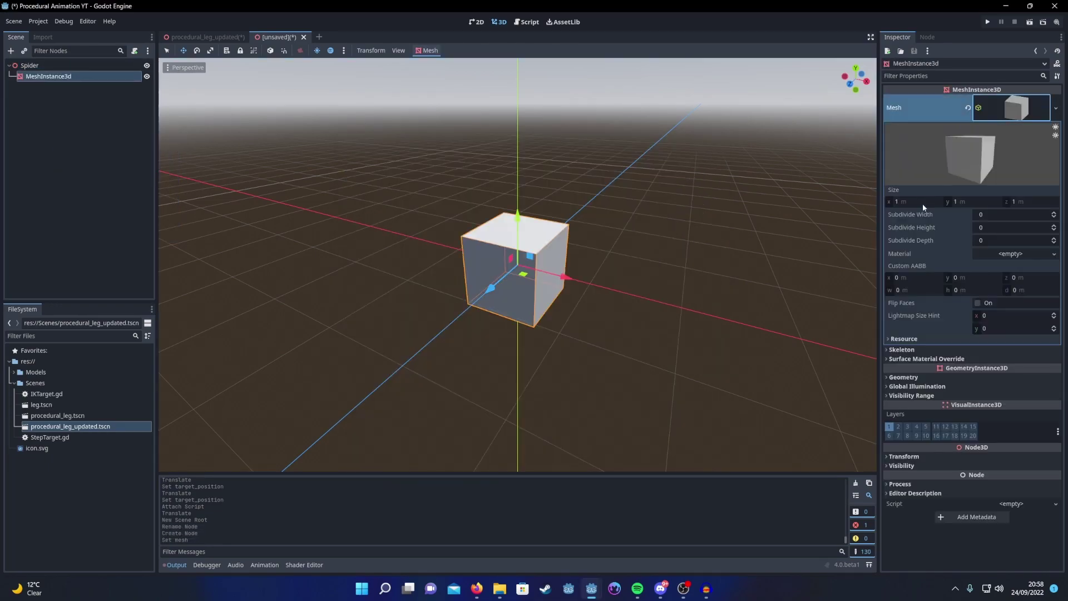
Step: Instance the leg scene into Spider and place FR_Leg beside the body along Z
left_click_drag(70, 426, 66, 371)
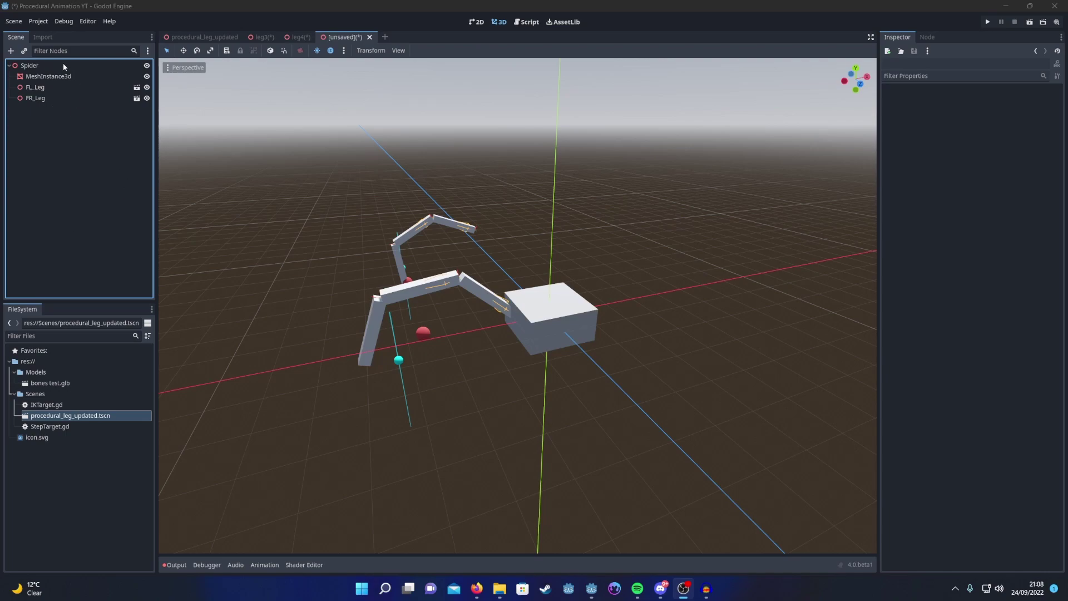
left_click(49, 98)
mouse_move(485, 251)
left_mouse_down()
mouse_move(499, 263)
mouse_move(491, 247)
left_mouse_up()
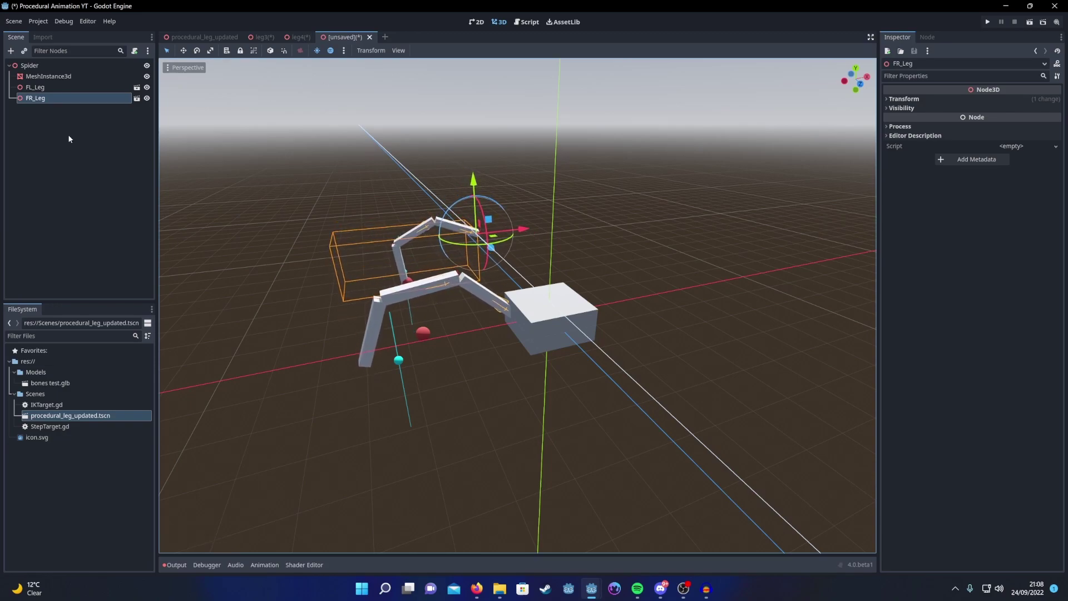
Step: Enable Editable Children on FR_Leg and make its Skeleton3D modification stack unique
right_click(40, 99)
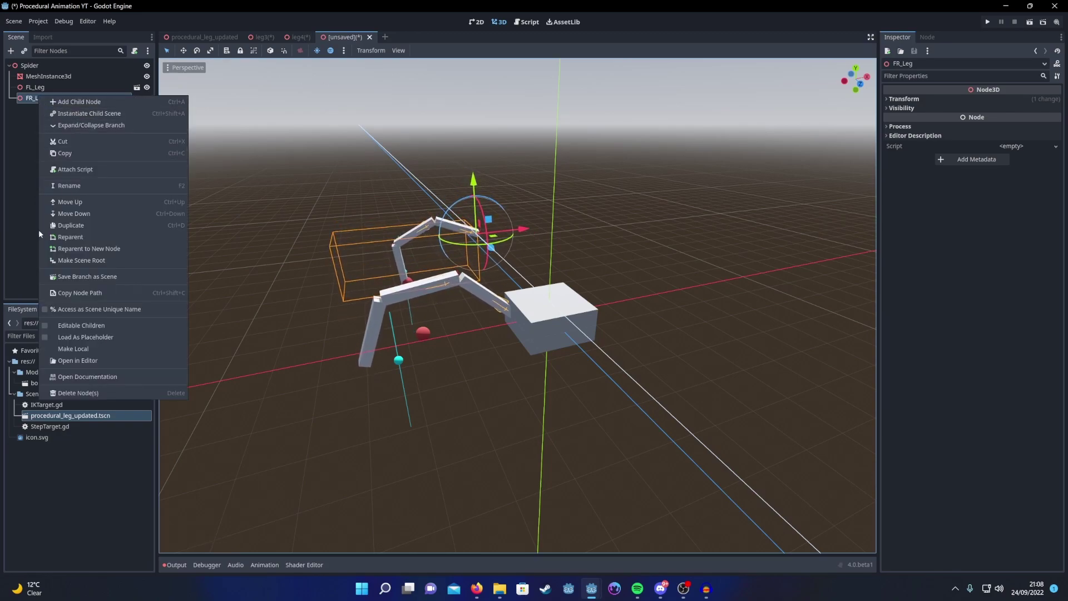
left_click(63, 326)
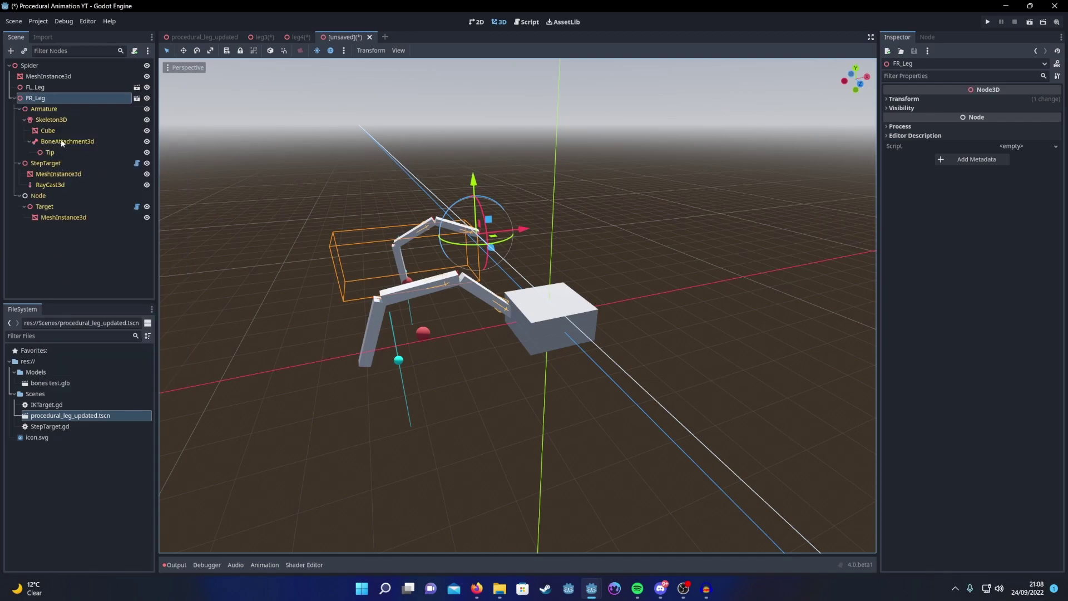
left_click(51, 122)
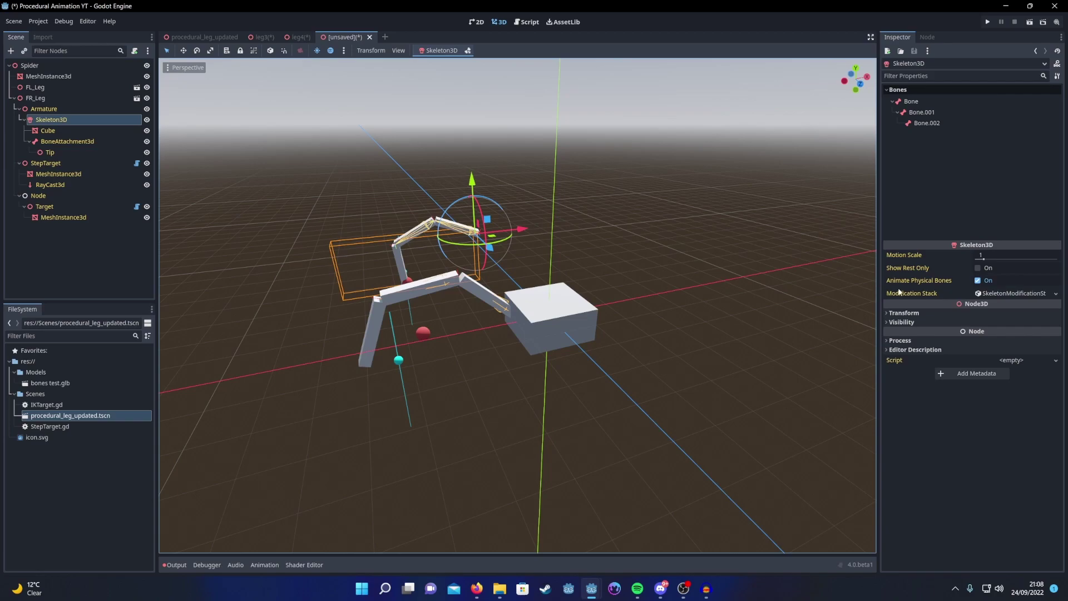
left_click(1012, 295)
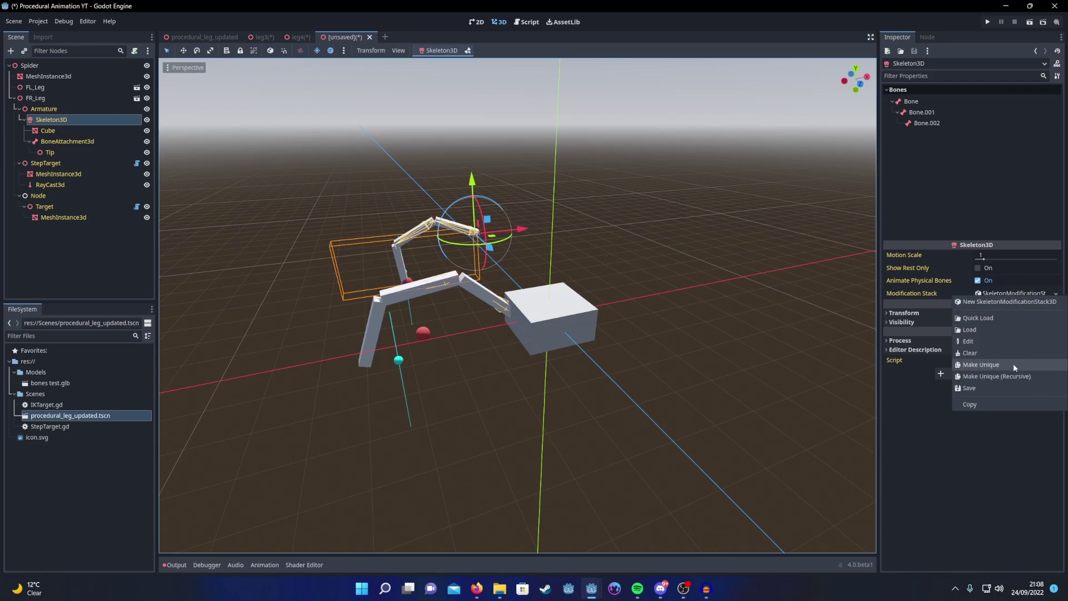
left_click(1012, 367)
mouse_move(489, 246)
left_mouse_down()
mouse_move(505, 266)
mouse_move(477, 251)
mouse_move(497, 258)
left_mouse_up()
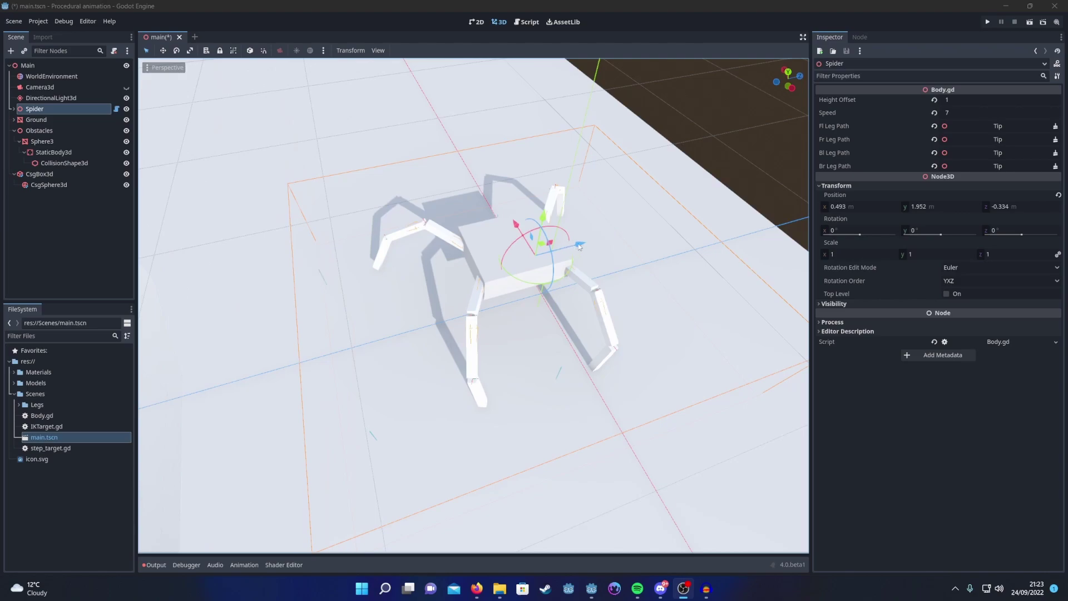
Step: Nudge the Spider slightly along its Z axis
left_click_drag(580, 244, 404, 263)
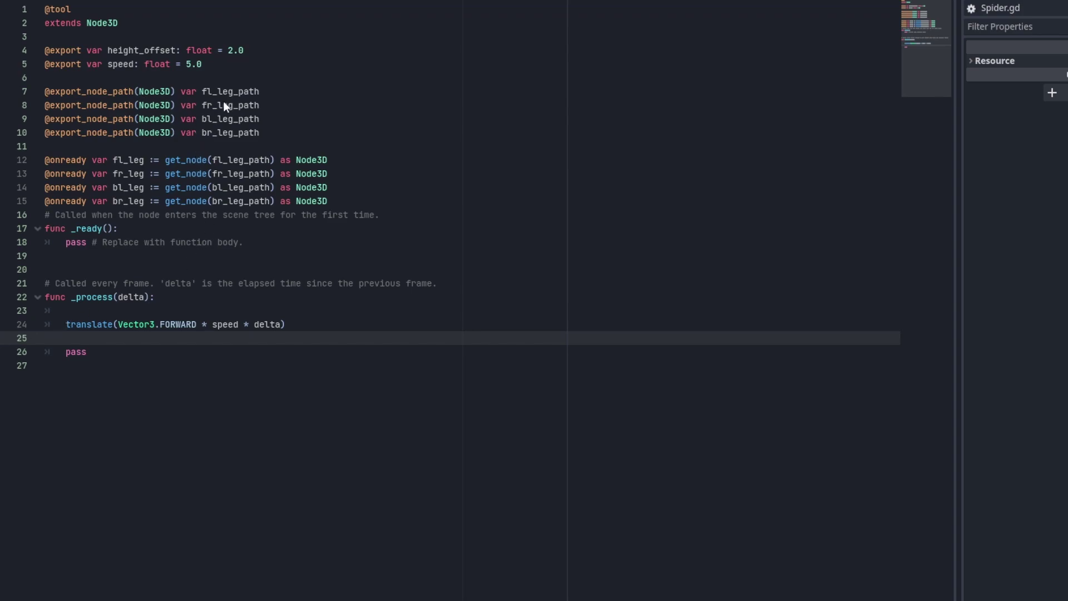
Step: Highlight the leg path exports and leg reference declarations in Spider.gd
left_click(198, 118)
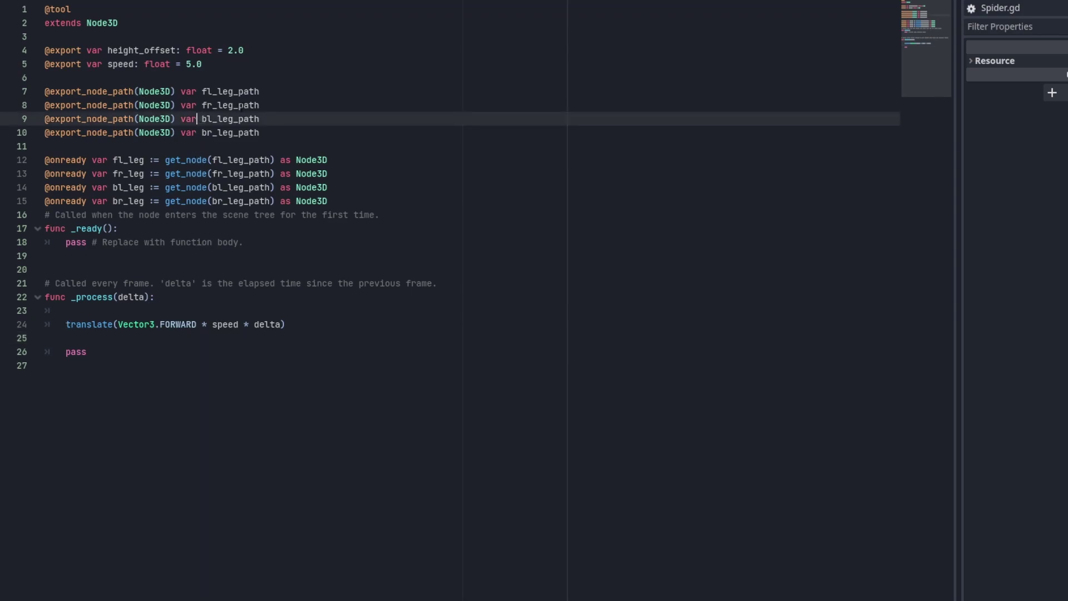
left_click(336, 201)
left_click_drag(336, 201, 5, 93)
left_click(327, 138)
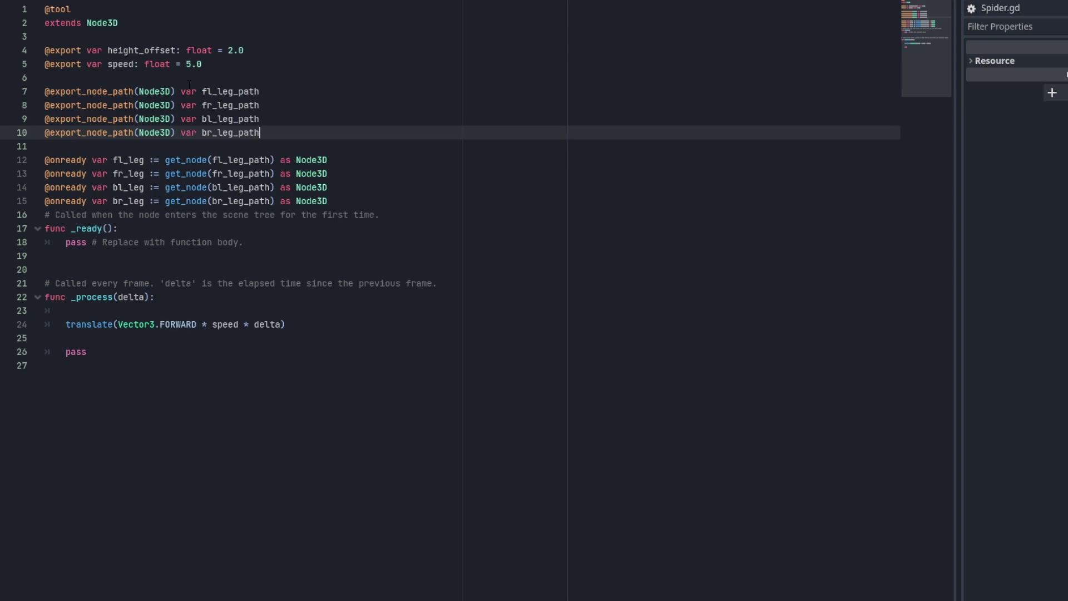
Step: Highlight the height_offset export and the summed leg y positions forming avg_y
left_click_drag(250, 51, 42, 49)
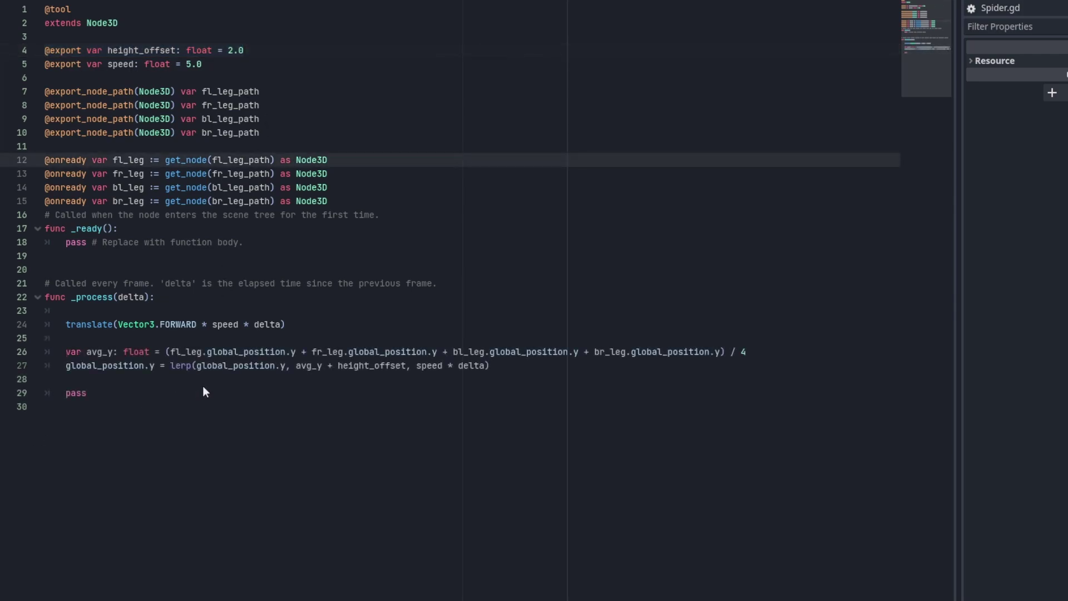
left_click(212, 384)
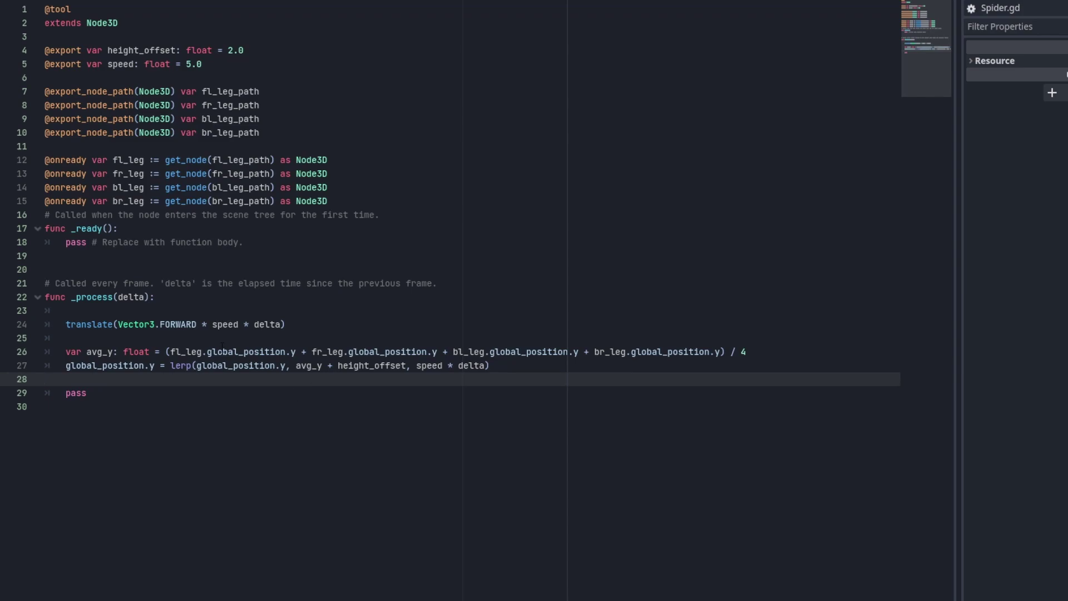
left_click_drag(223, 352, 652, 351)
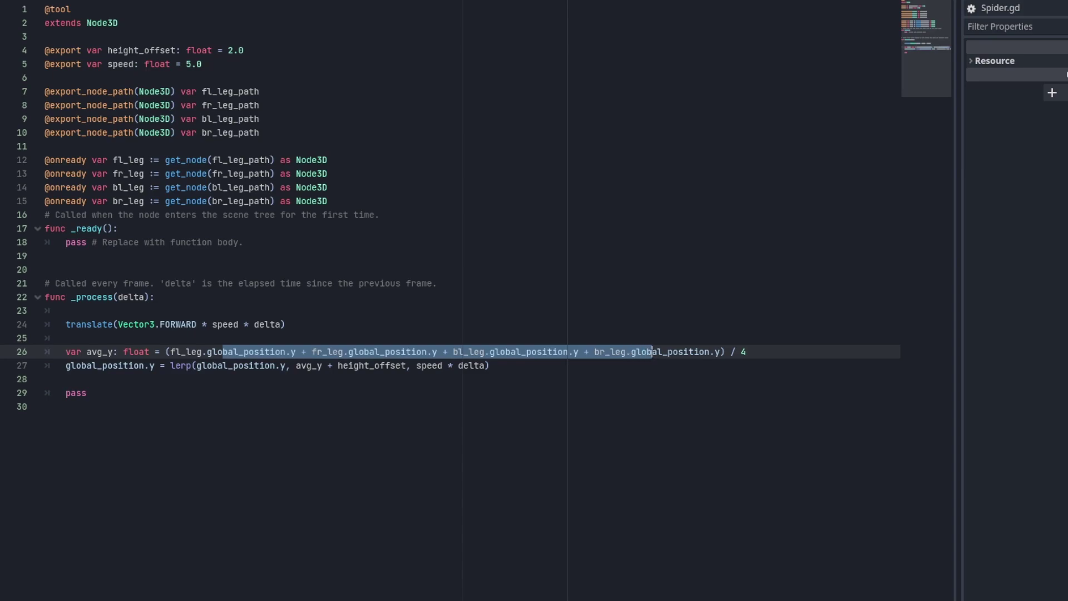
left_click(97, 352)
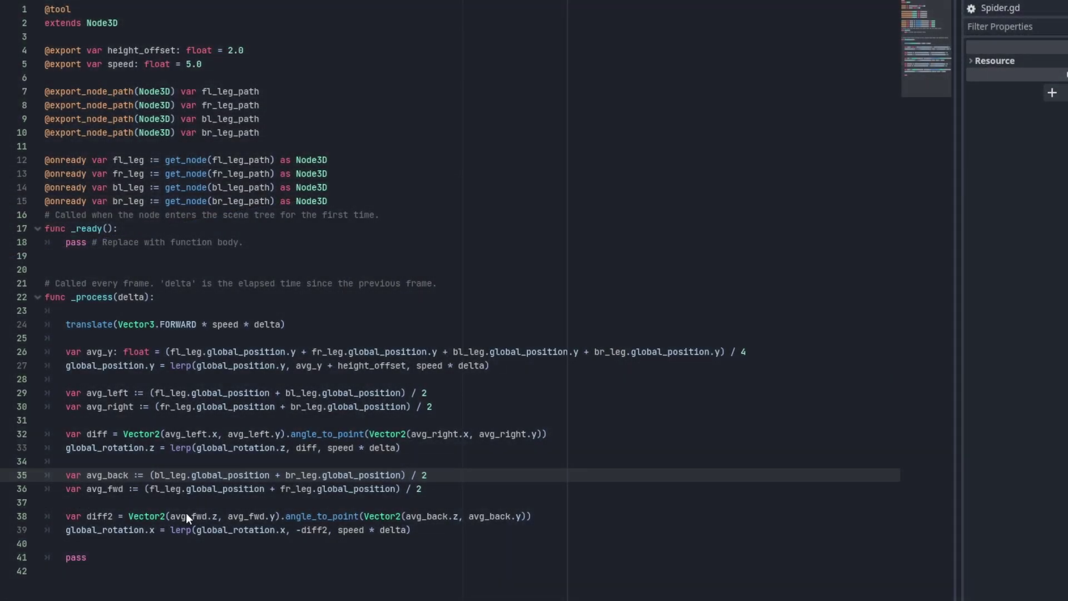
Step: Check the avg_back and avg_fwd lines and the avg_fwd.z term in the forward tilt formula
left_click(220, 542)
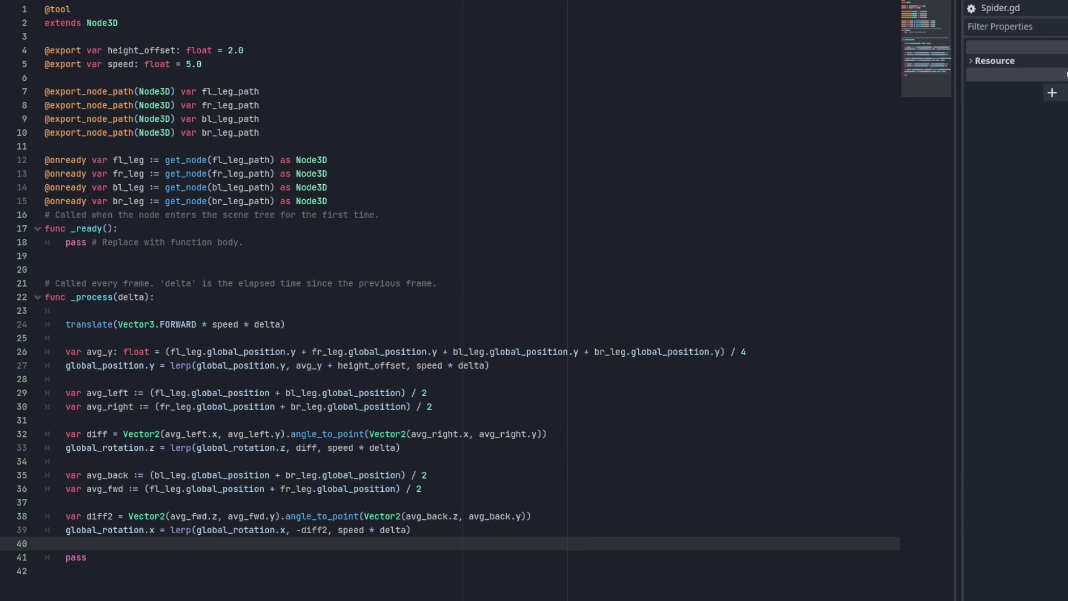
left_click(107, 474)
left_click(118, 488)
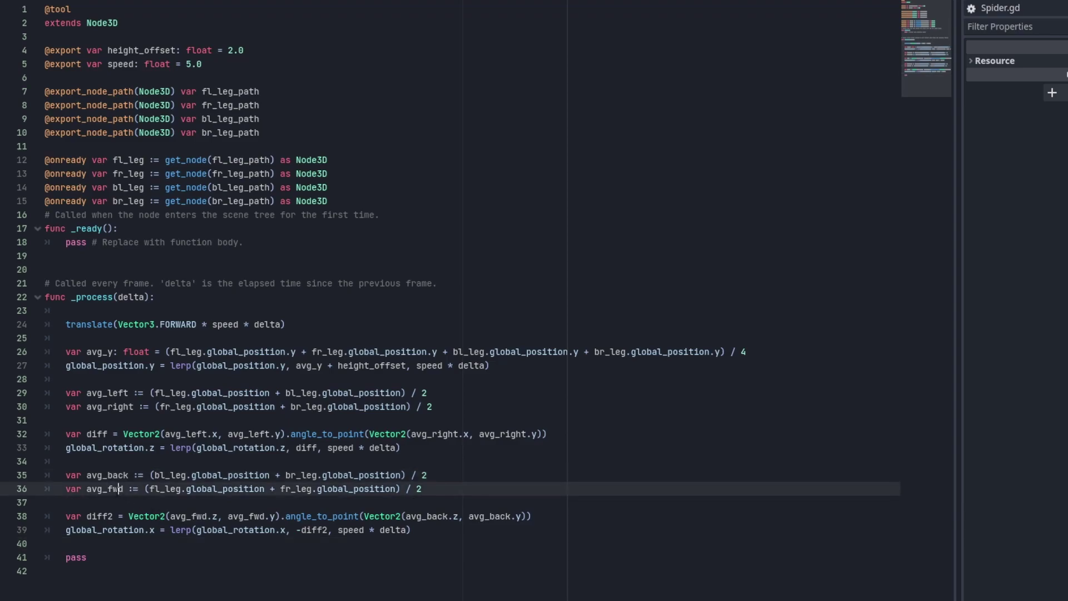
left_click_drag(218, 516, 175, 517)
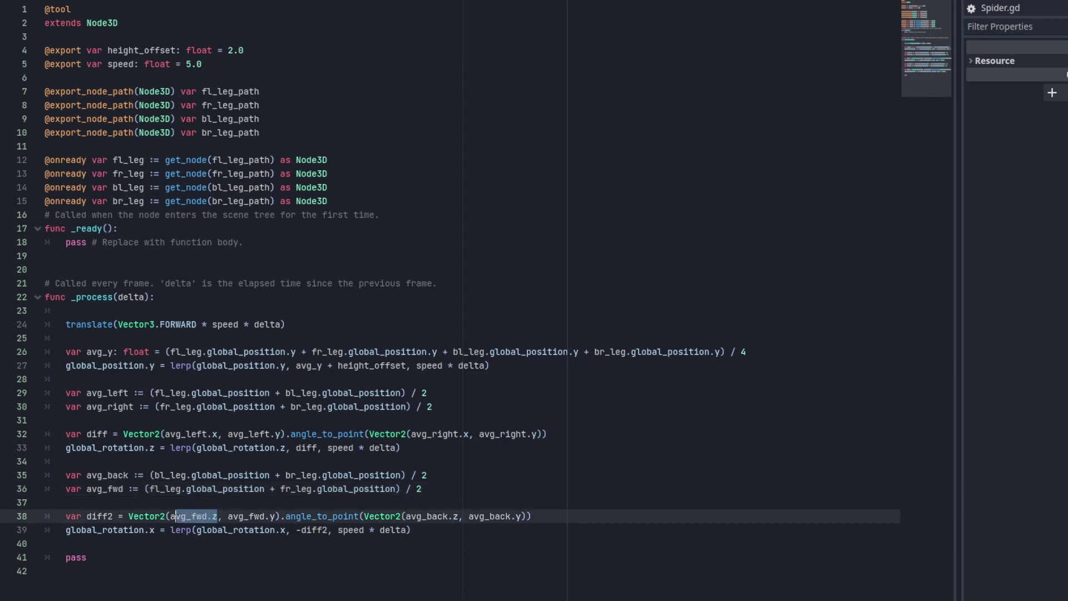